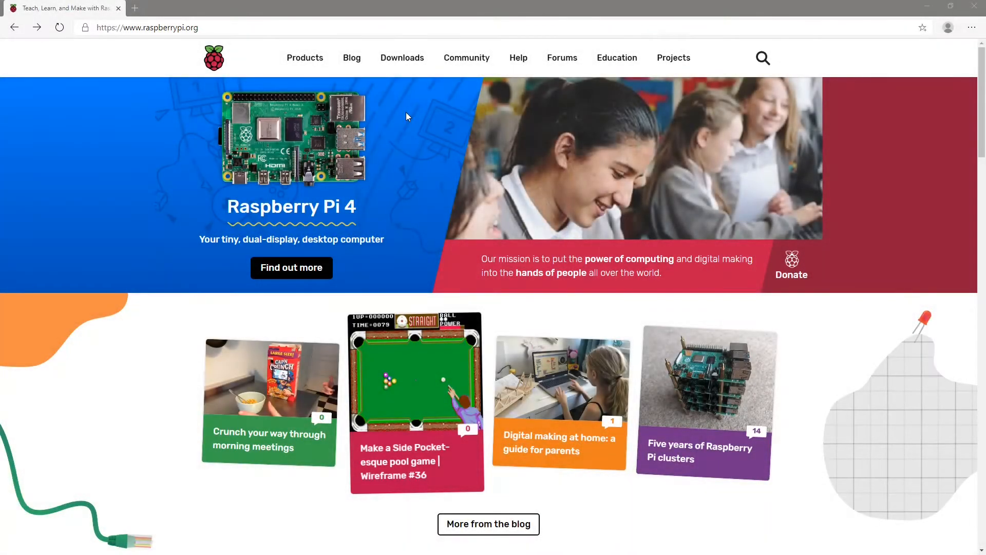
- Download the Raspberry Pi Imager for Windows from the site's Downloads page
click(402, 57)
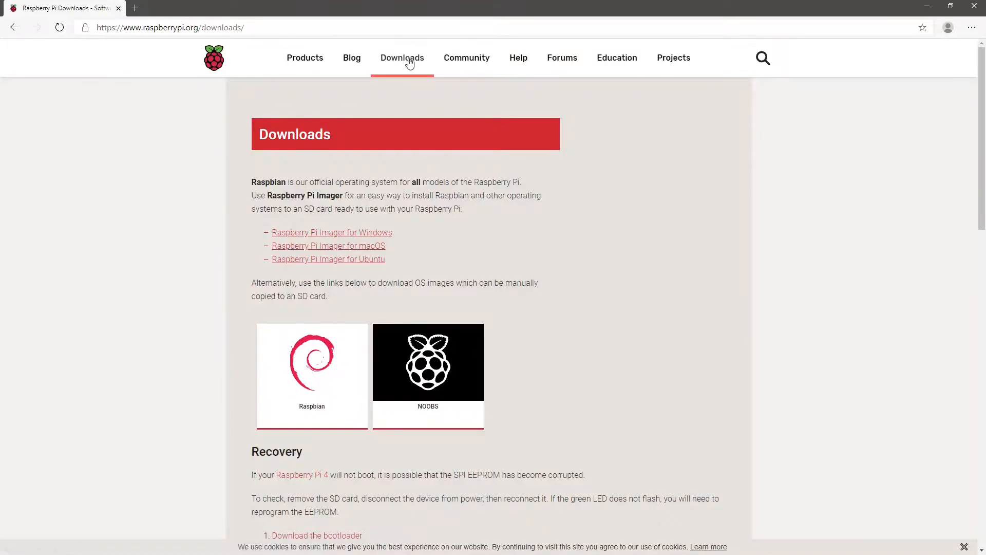
click(386, 233)
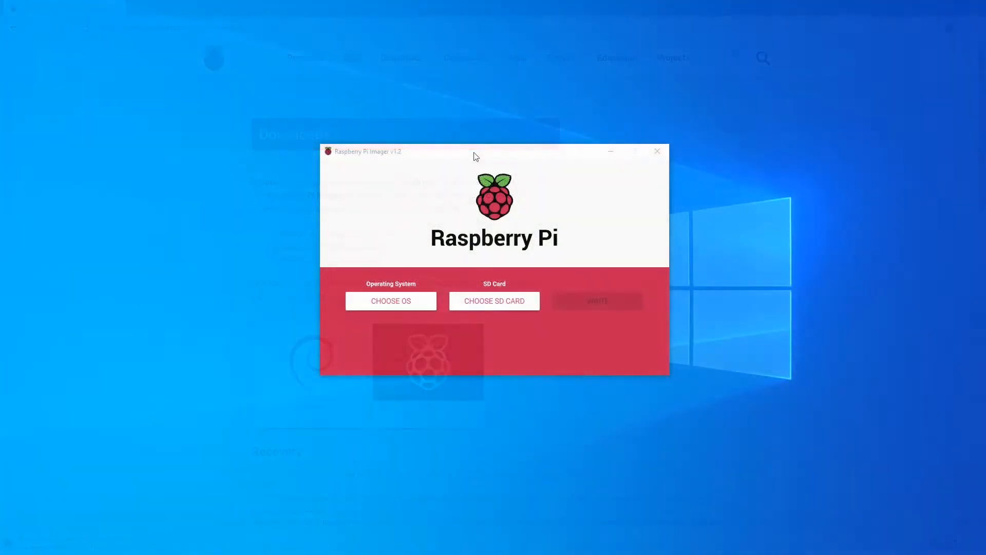
- Write Raspbian Lite (from Raspbian other) to the 2.0 GB SD card and dismiss the success message
click(414, 299)
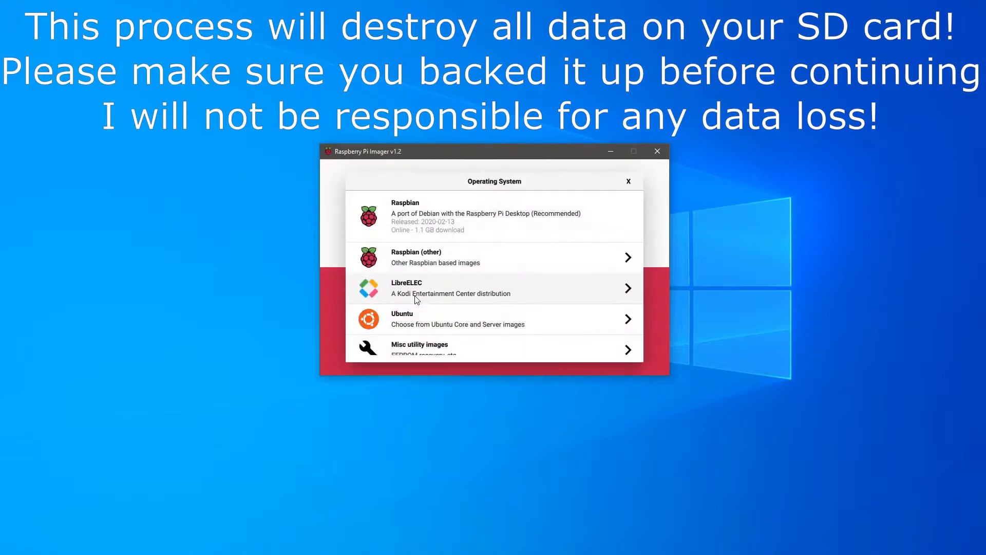
click(434, 260)
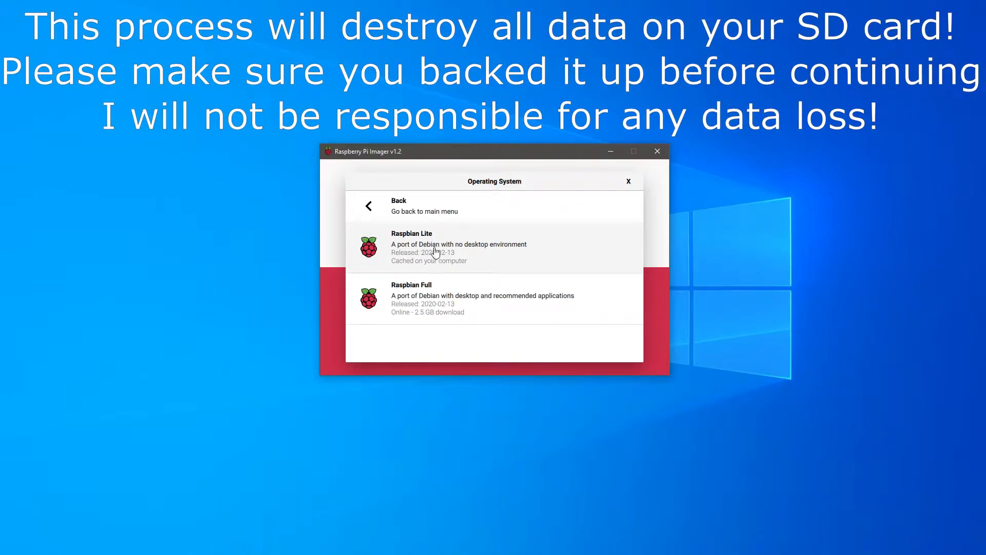
click(434, 252)
click(494, 301)
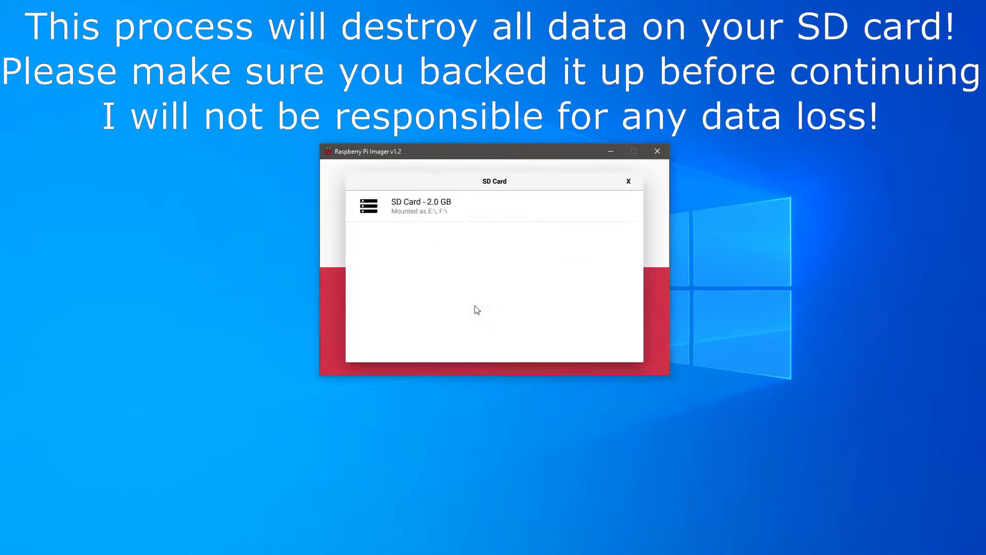
click(446, 210)
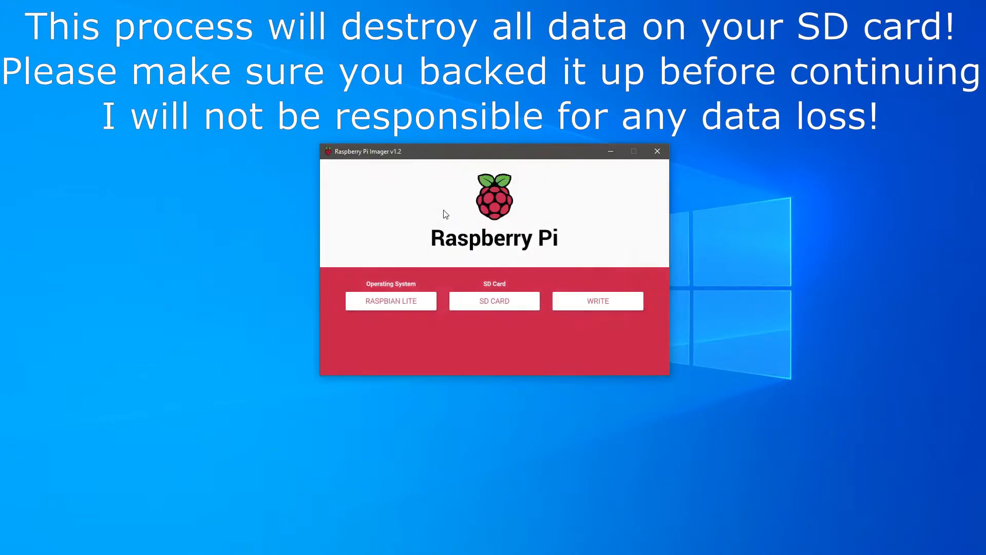
click(603, 301)
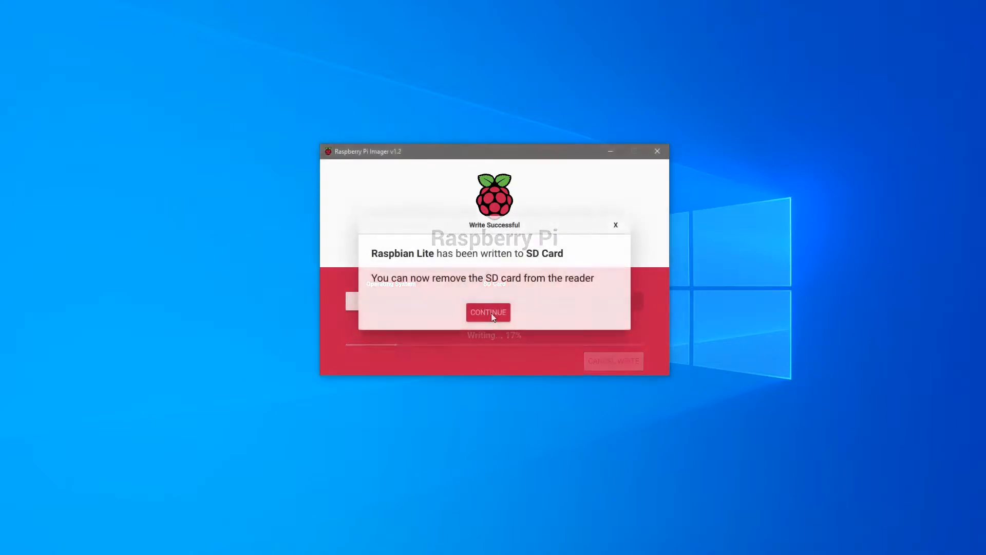
click(491, 311)
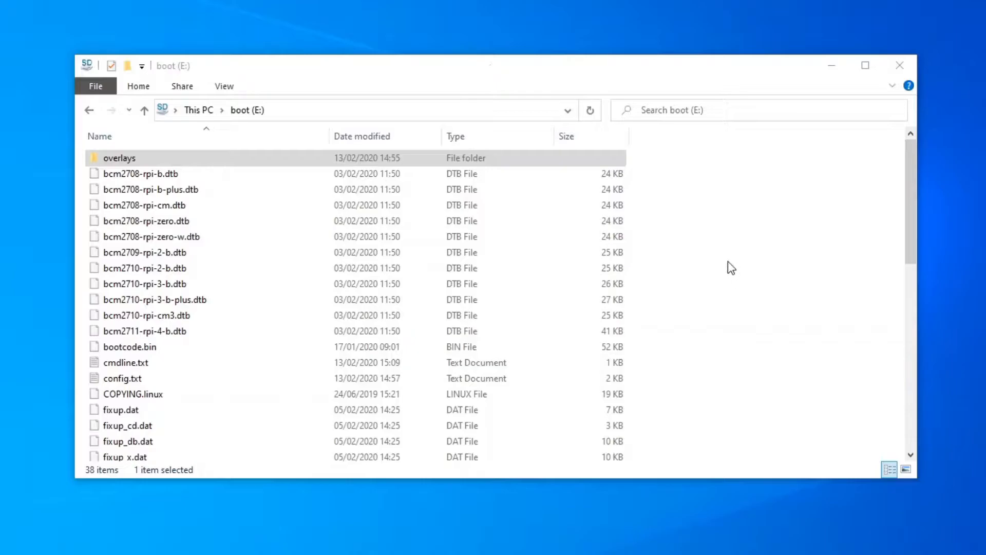
- Create a new text document renamed to 'ssh' with the .txt extension removed, accepting the warning
right_click(703, 239)
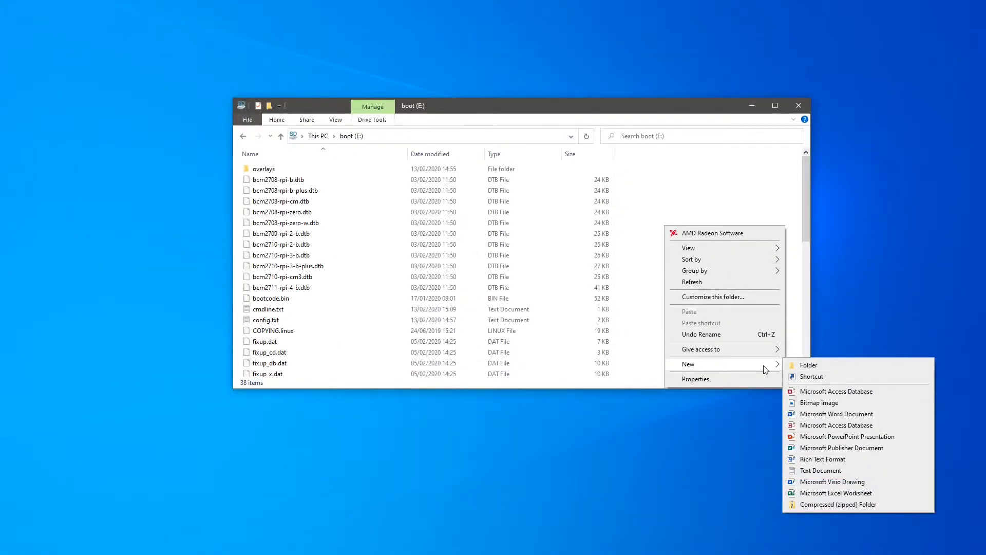
click(823, 472)
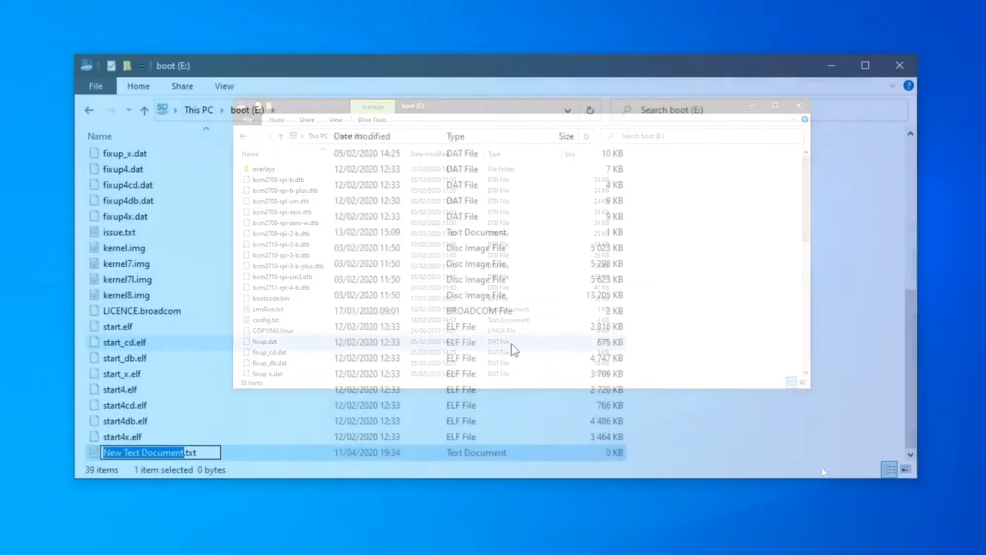
text(ssh)
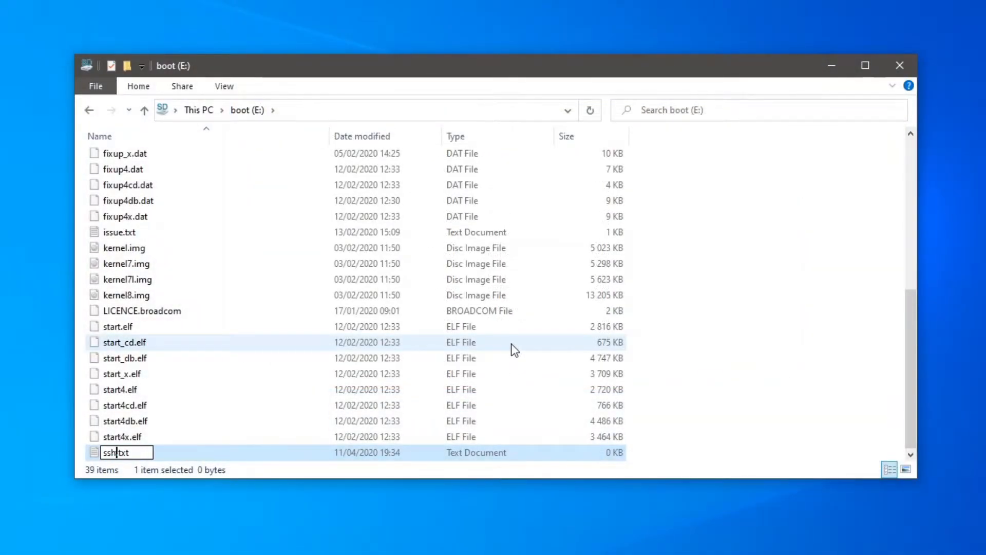
key(shift+End)
key(Delete)
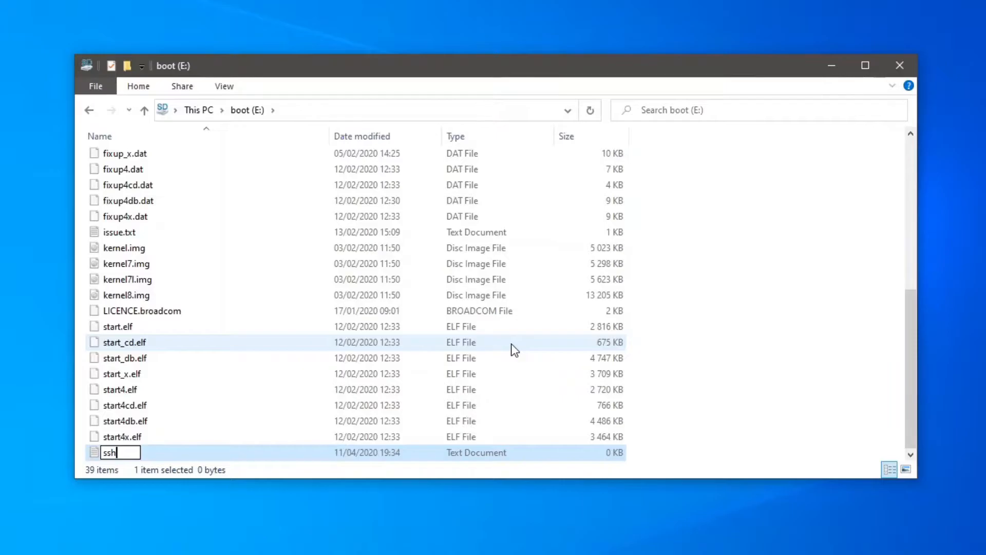
key(Return)
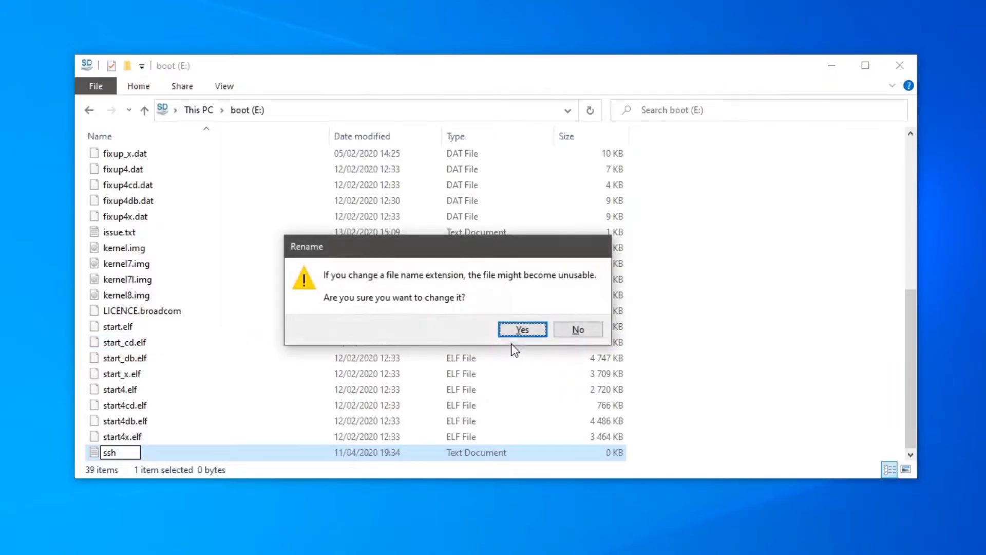
click(522, 330)
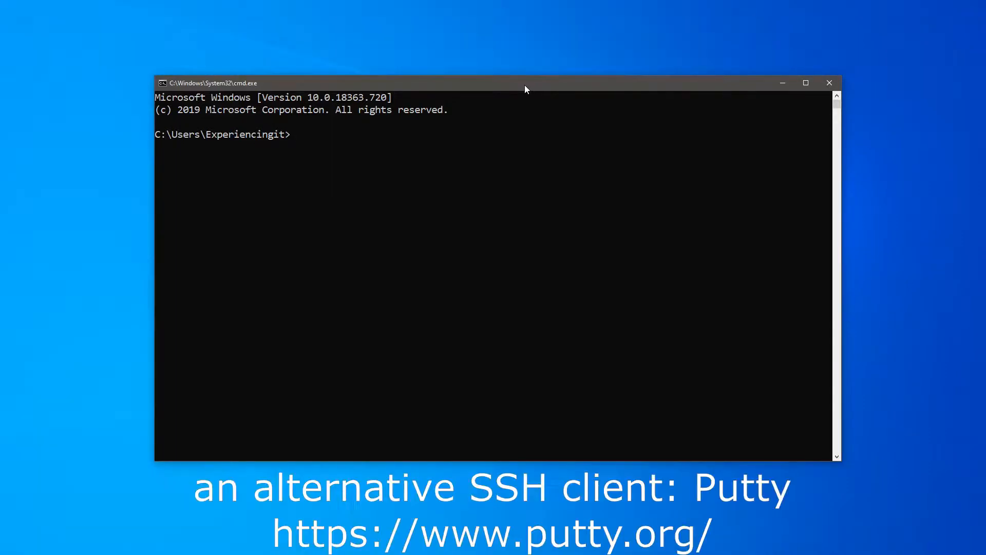
text(ssh)
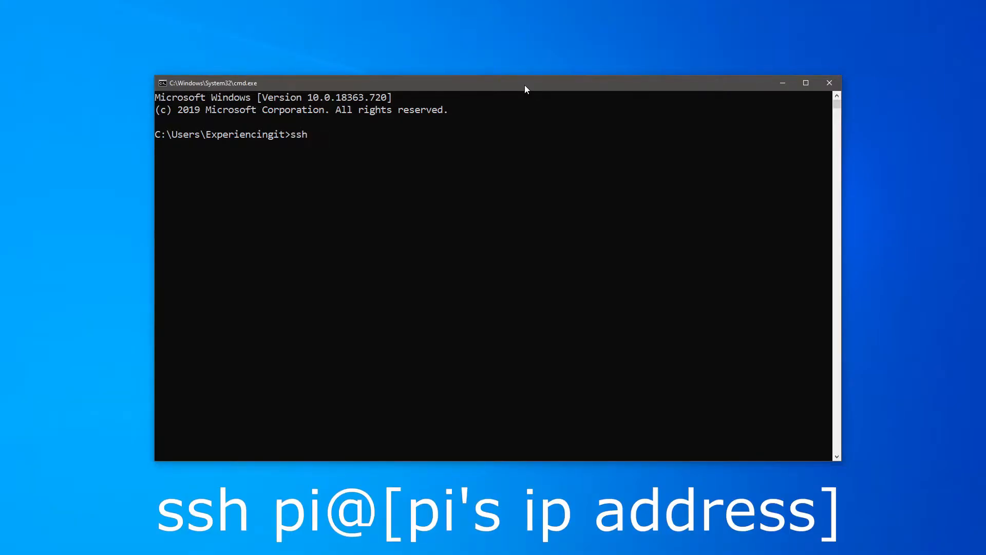
text( pi@)
text(192)
text(.168.3)
text(.113)
key(Return)
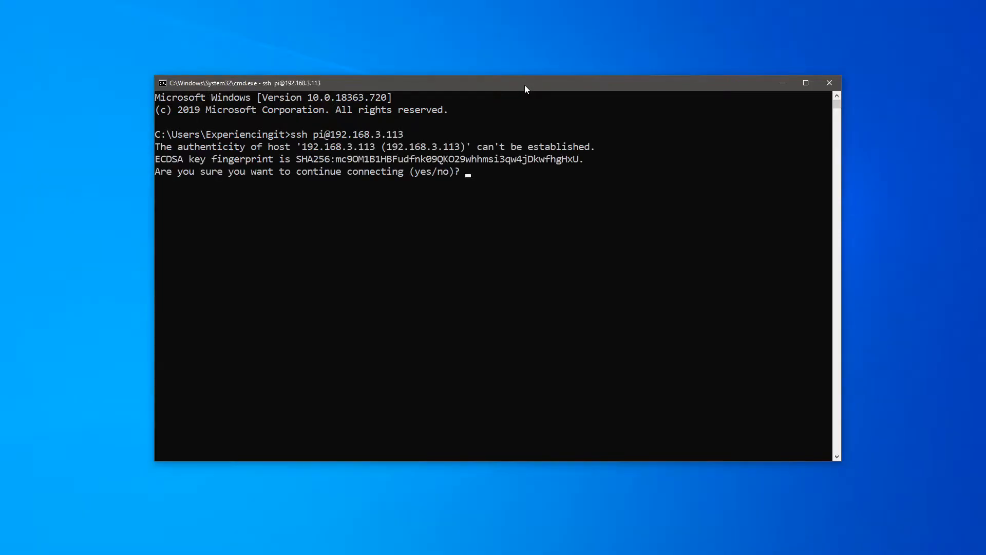
text(yes)
key(Return)
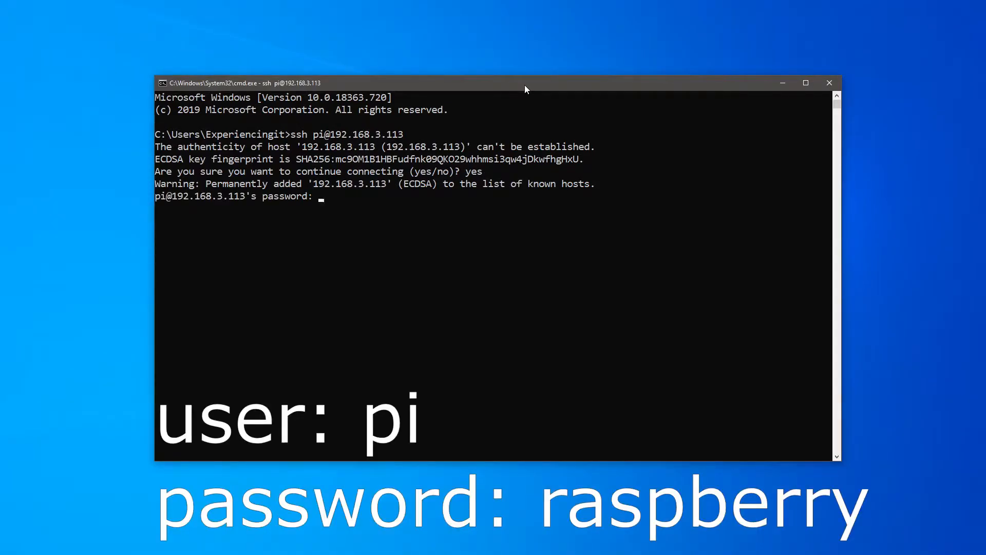
text(raspberry)
key(Return)
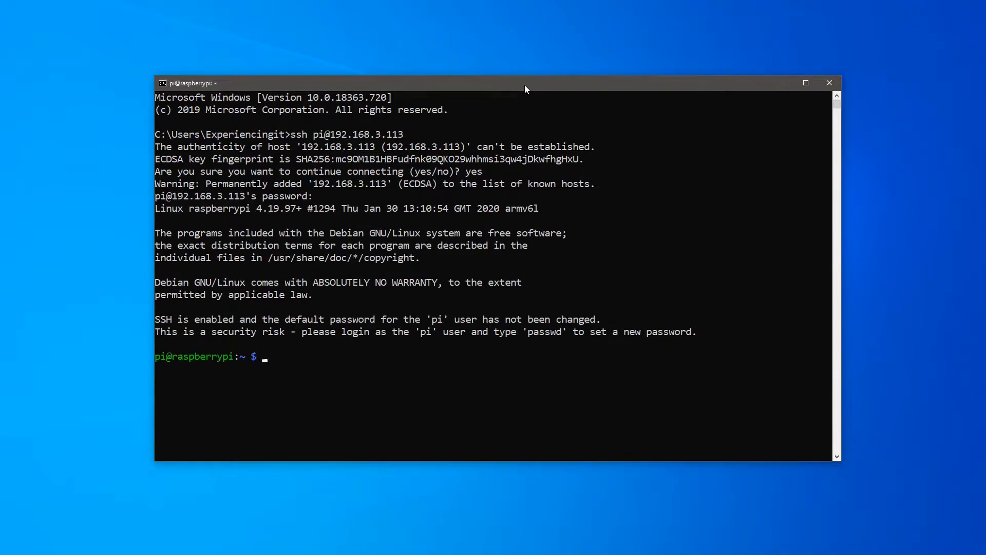
text(sudo)
text( apt-)
text(get upd)
text(ate)
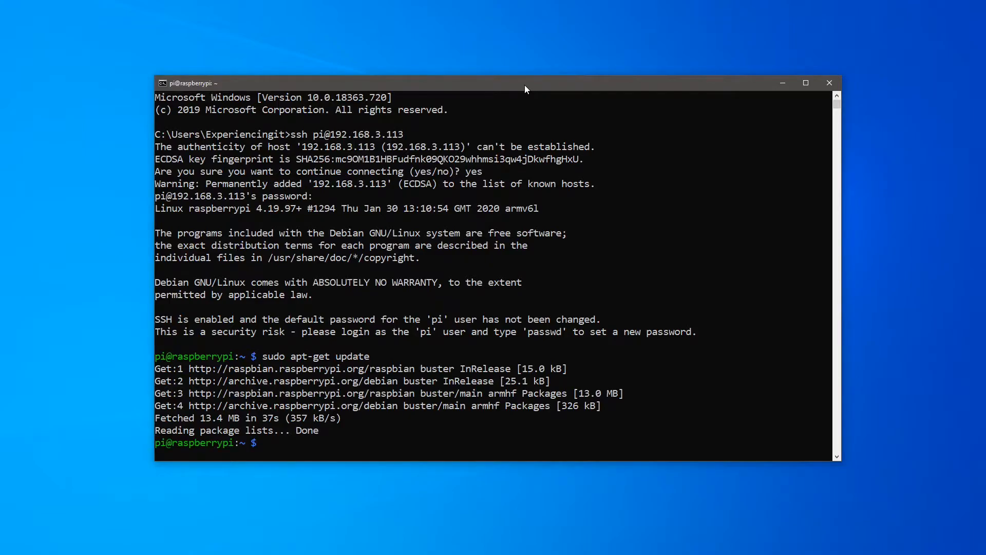
text(su)
text(do apt)
text(-get )
text(upgrade)
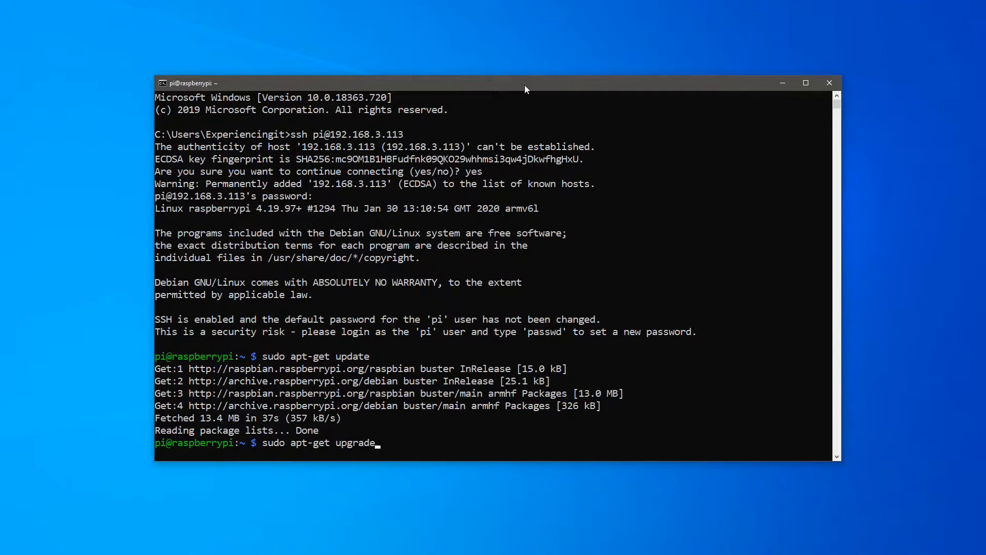
- Run sudo apt-get upgrade and confirm with y to install the listed package upgrades
key(Return)
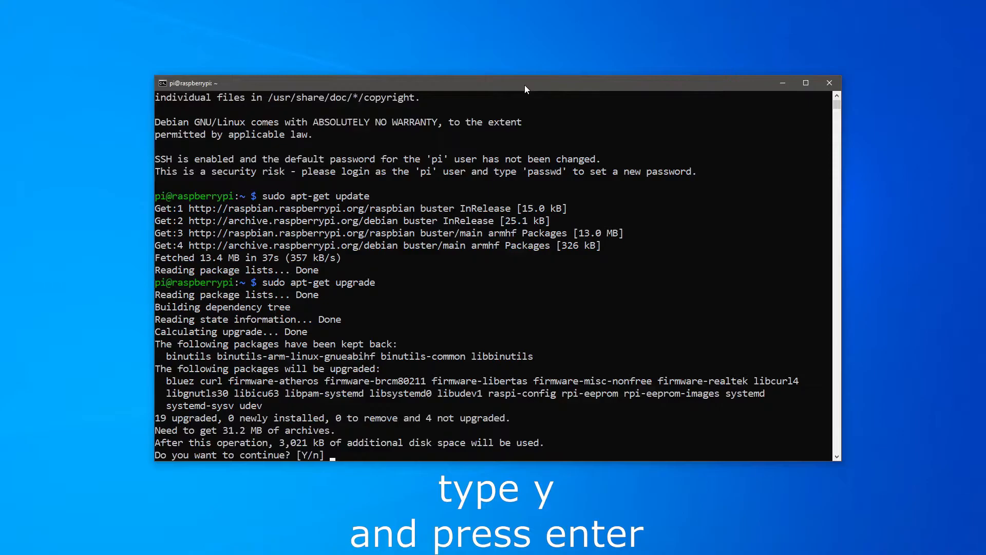
text(y)
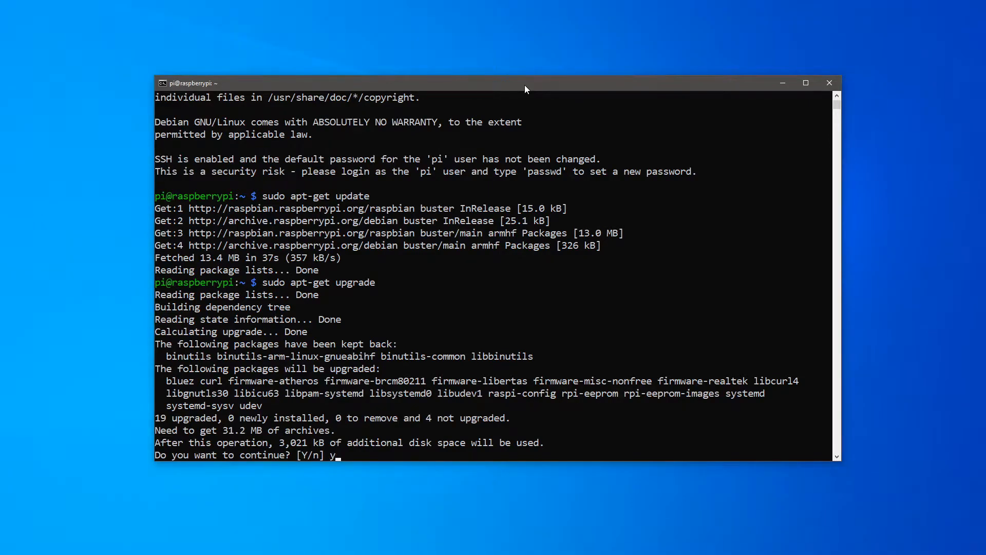
key(Return)
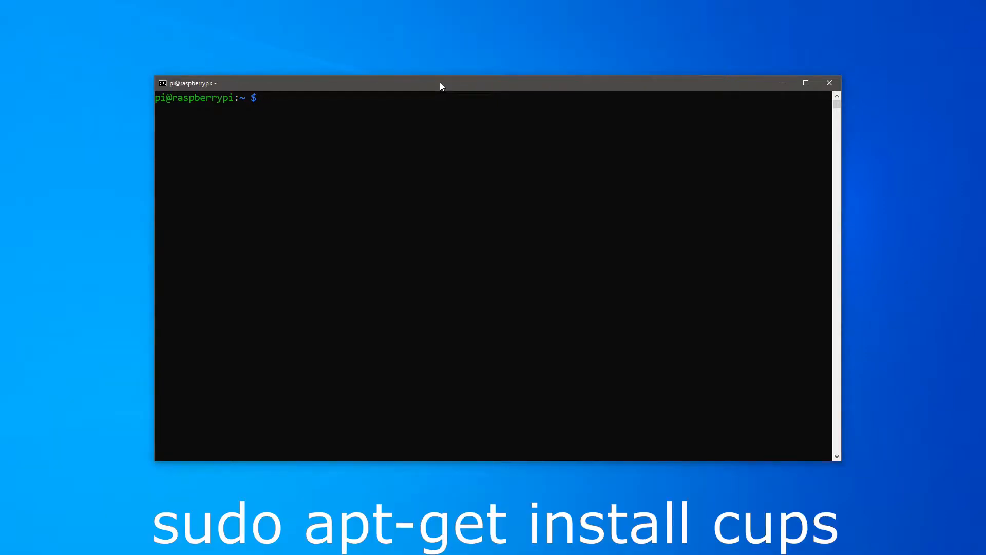
text(sudo a)
text(pt-get )
text(install )
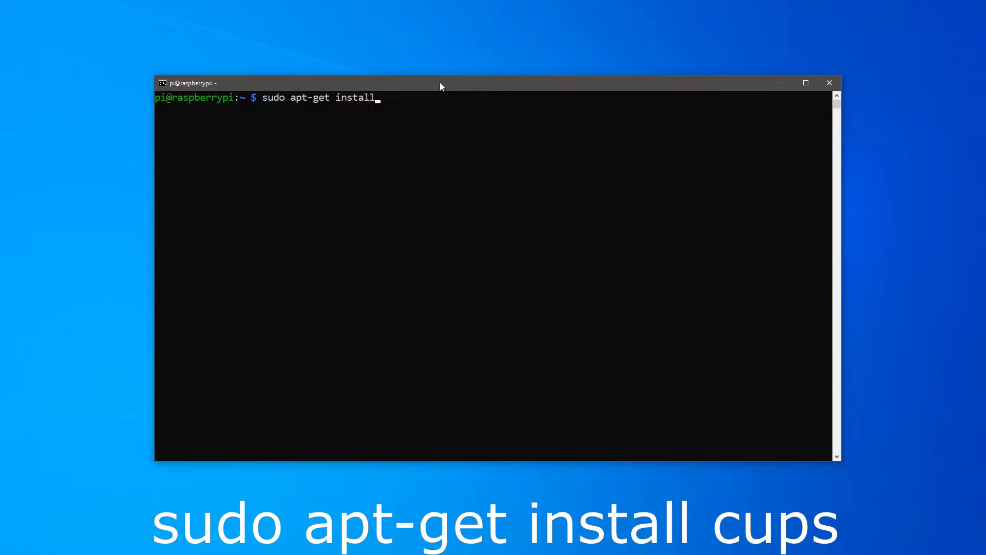
text(cups)
- Run sudo apt-get install cups and confirm with y to install CUPS and its drivers
key(Return)
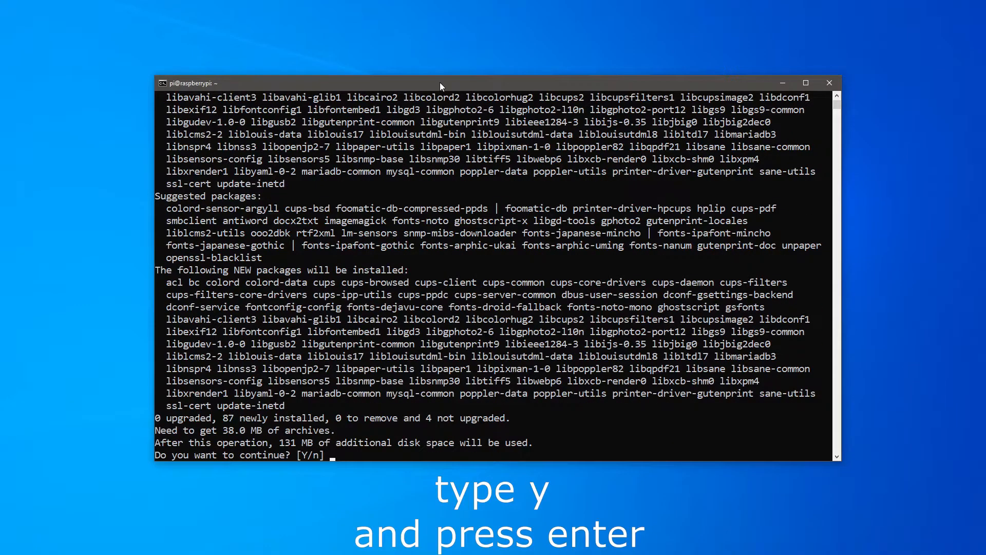
text(y)
key(Return)
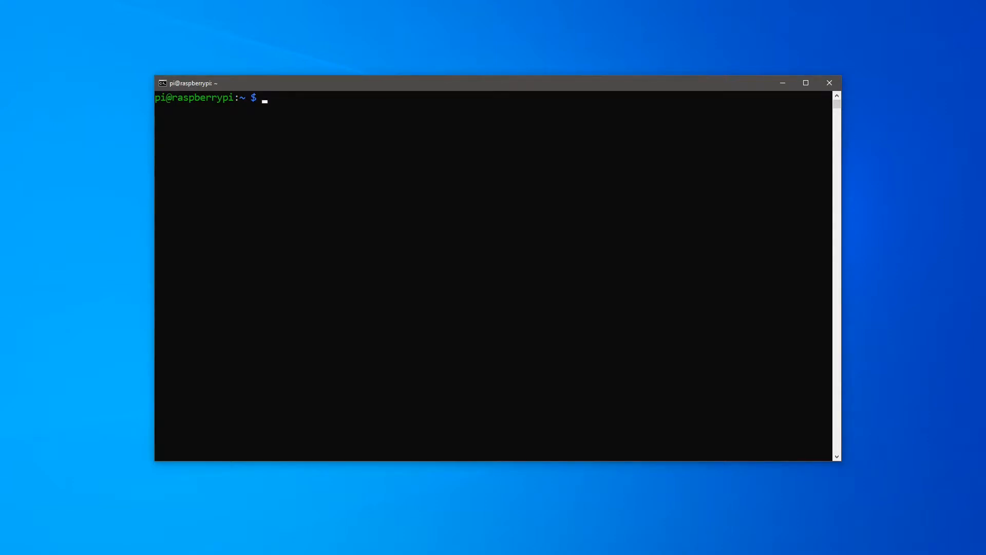
text(sudo )
text(userm)
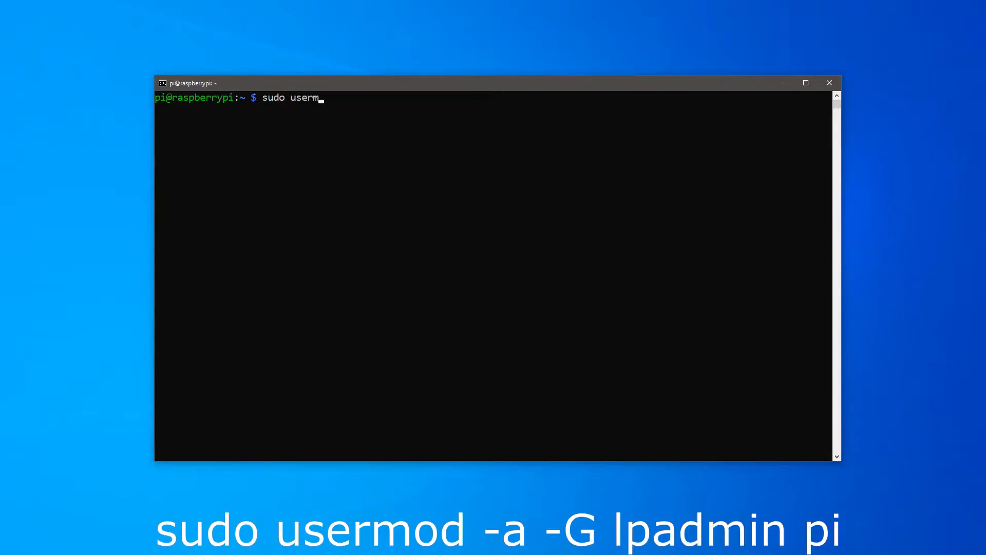
text(od )
text(-a -G )
text(lp)
text(admin )
text(pi)
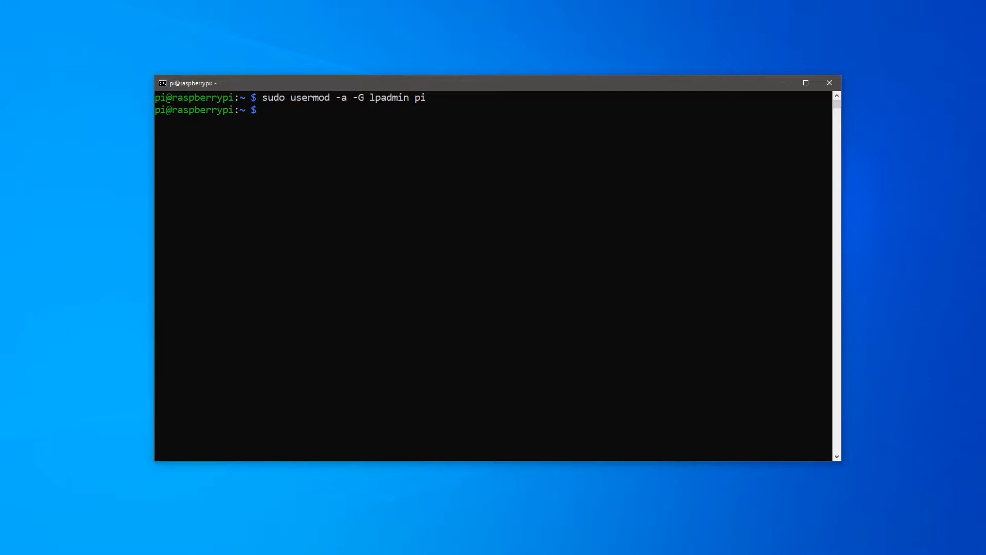
text(sudo )
text(cup)
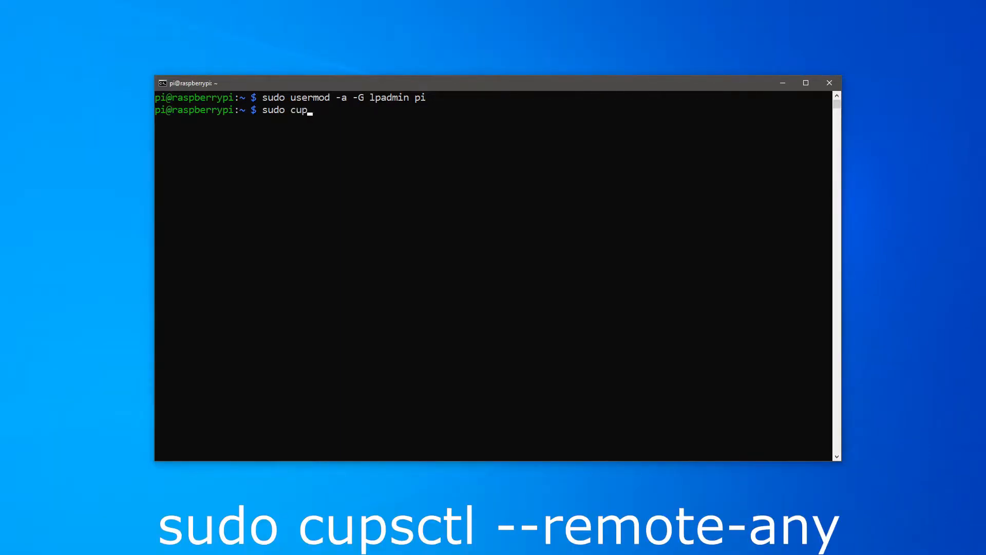
text(sctl )
text(--remote-)
text(any)
- Run sudo /etc/init.d/cups restart so CUPS accepts remote connections
key(Return)
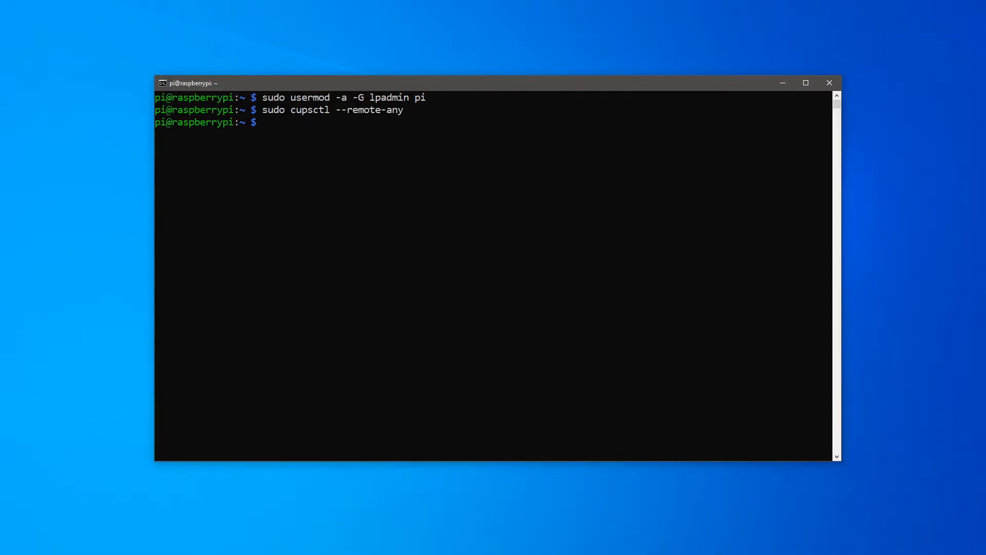
text(sudo )
text(/et)
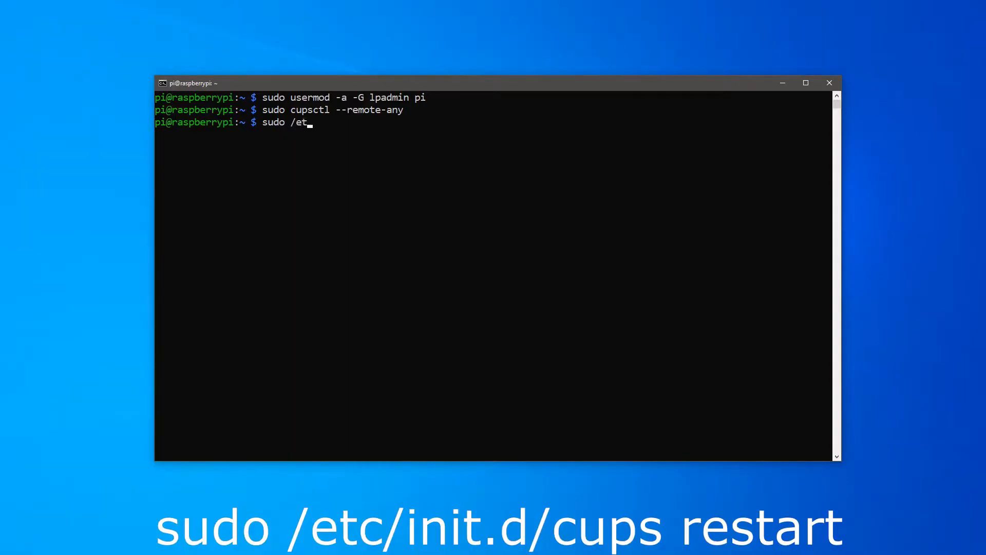
text(c/in)
text(it.d/)
text(cups )
text(restart)
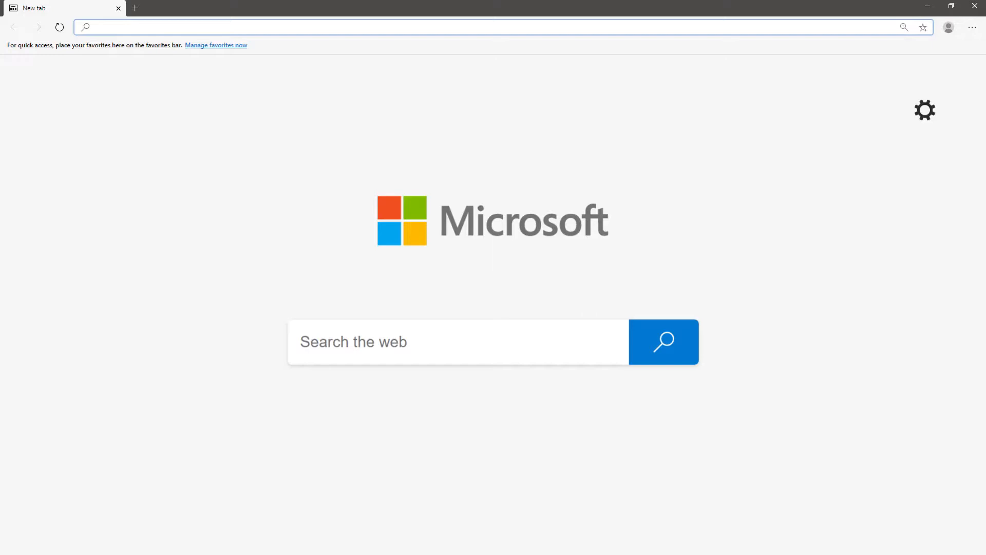
text(192)
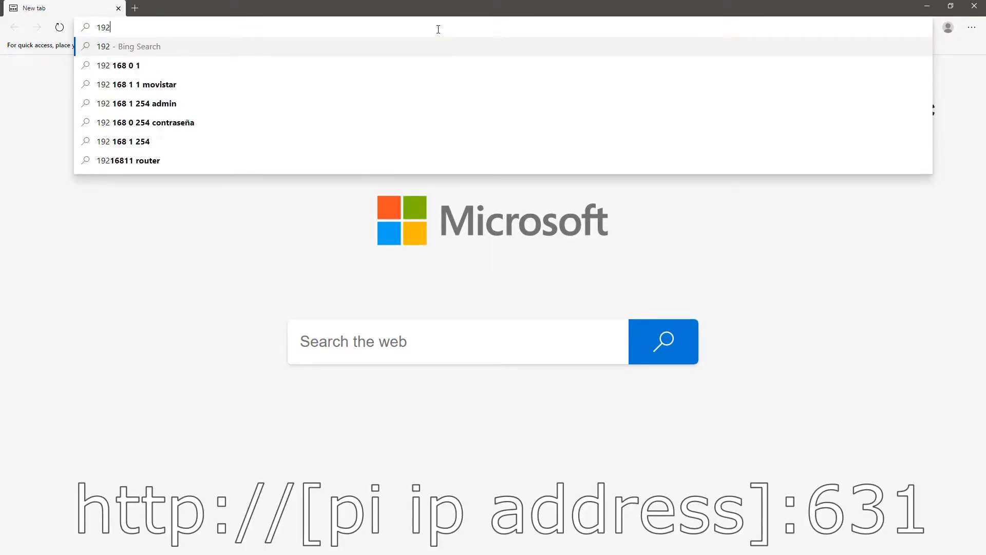
text(.168)
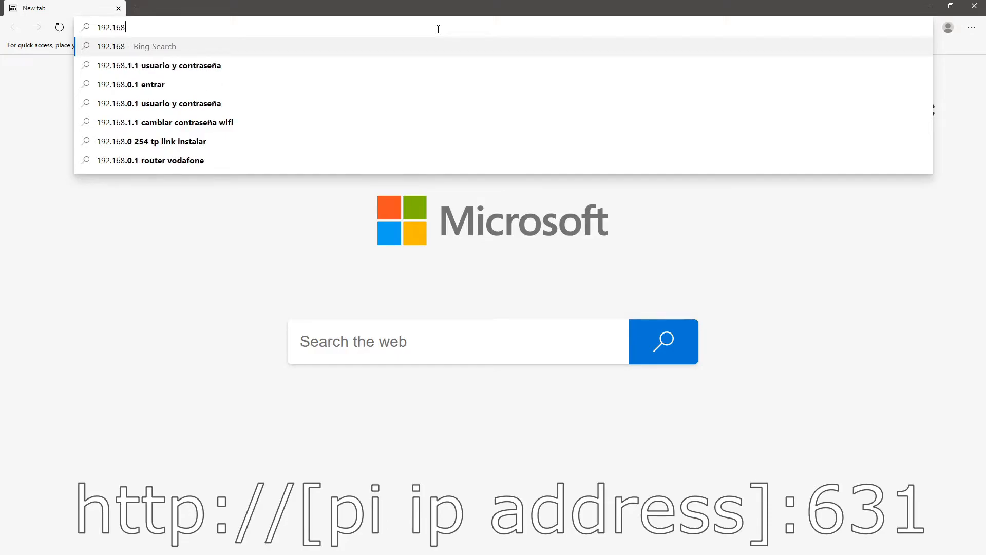
text(.3.)
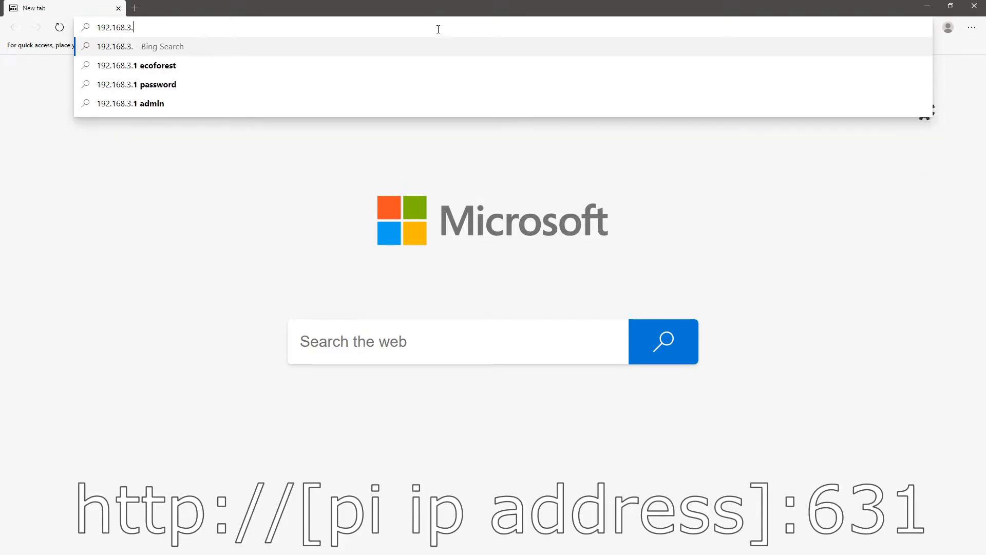
text(113:631)
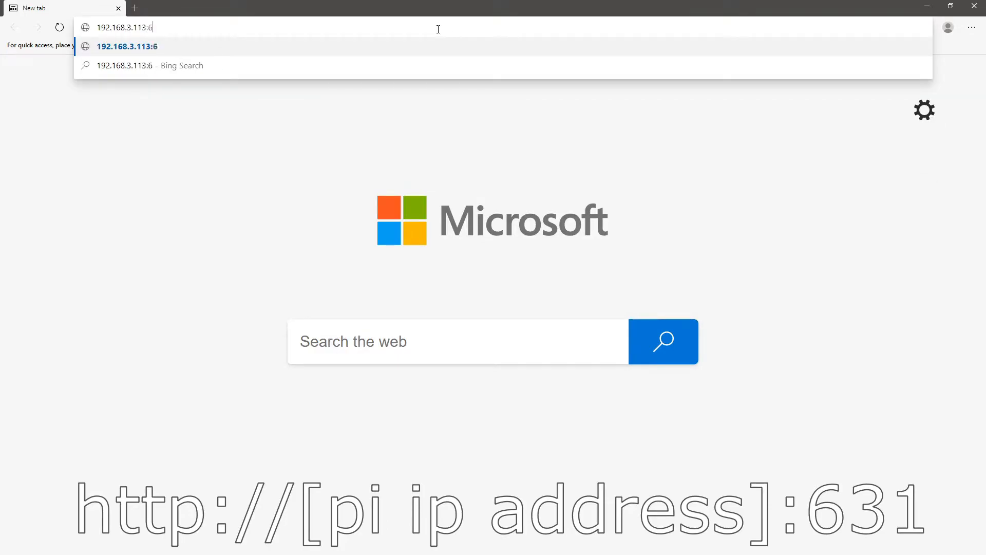
- Load the CUPS web interface at 192.168.3.113:631 in a new Edge tab
key(Return)
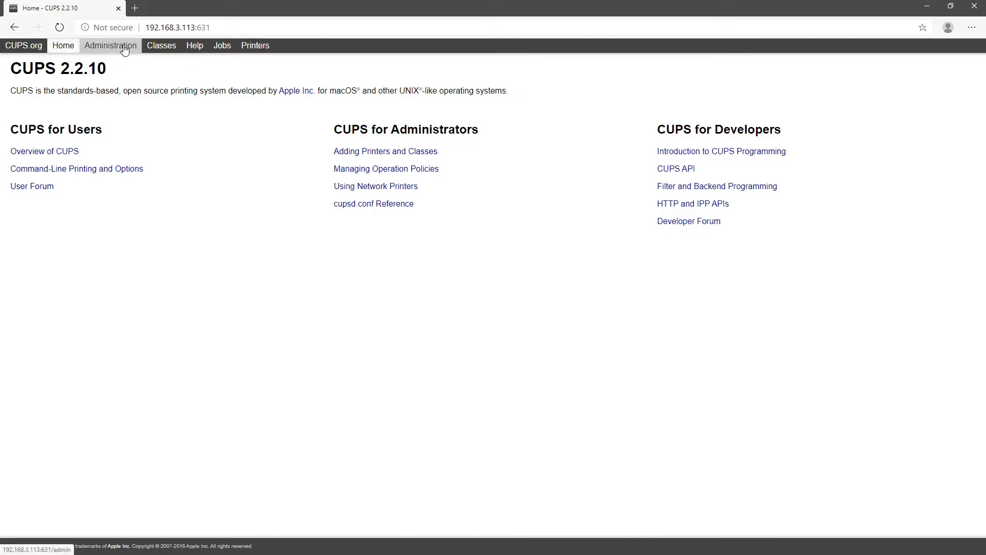
- Go to Administration over https, continuing past the untrusted-certificate warning via Advanced
click(111, 46)
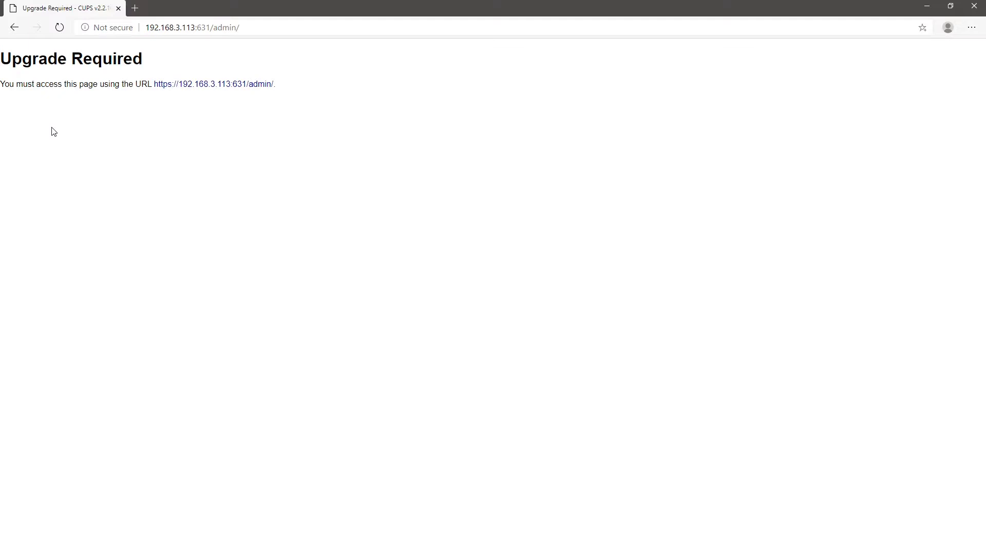
click(186, 85)
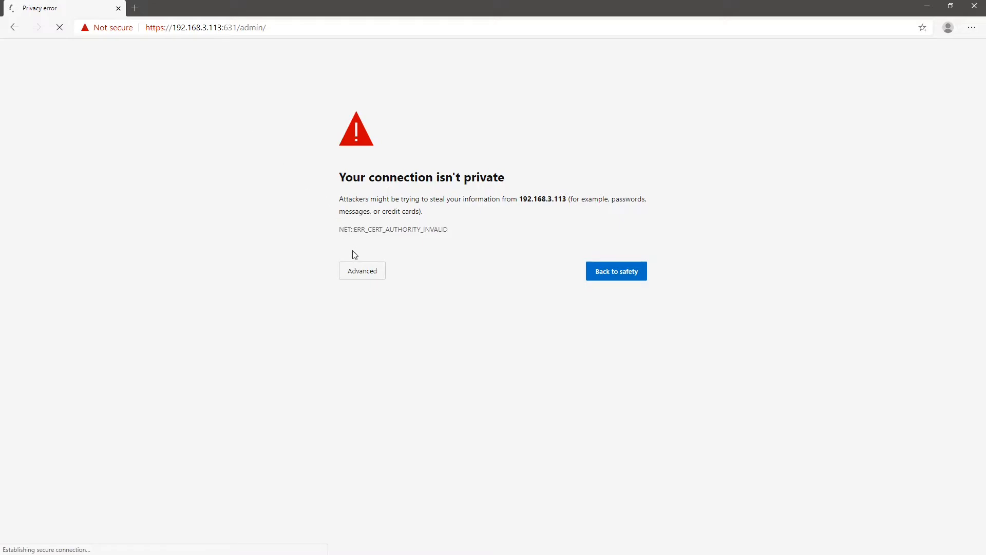
click(361, 270)
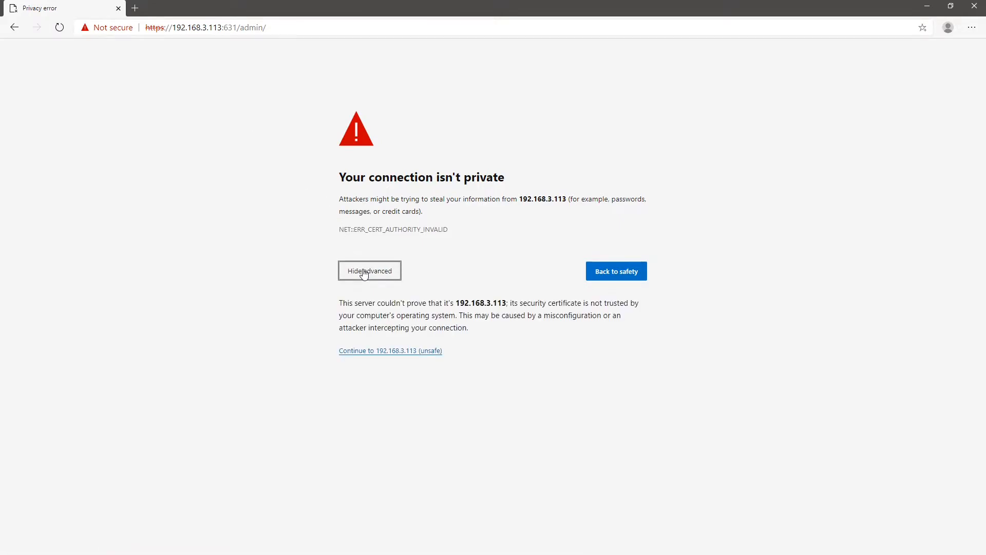
click(373, 350)
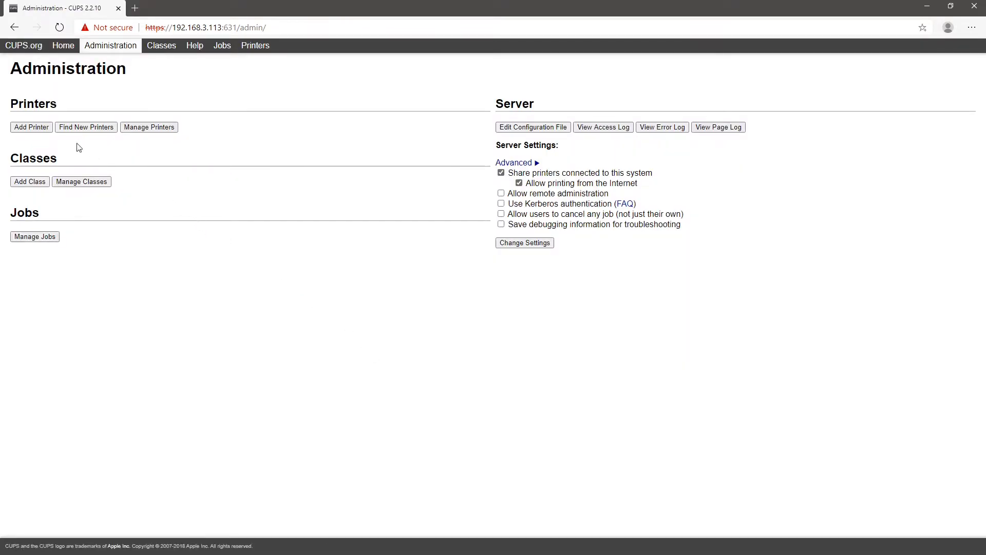
click(33, 127)
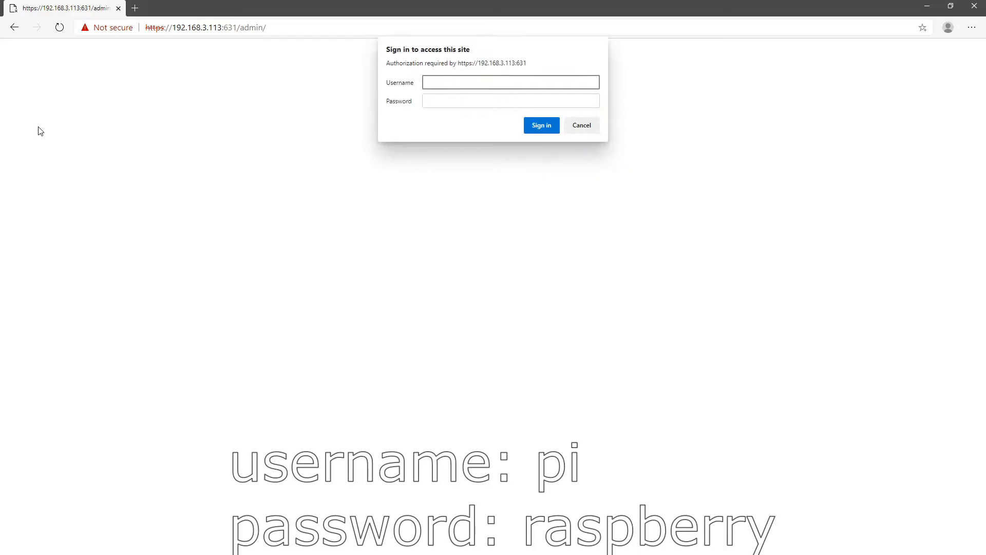
text(pi)
key(Tab)
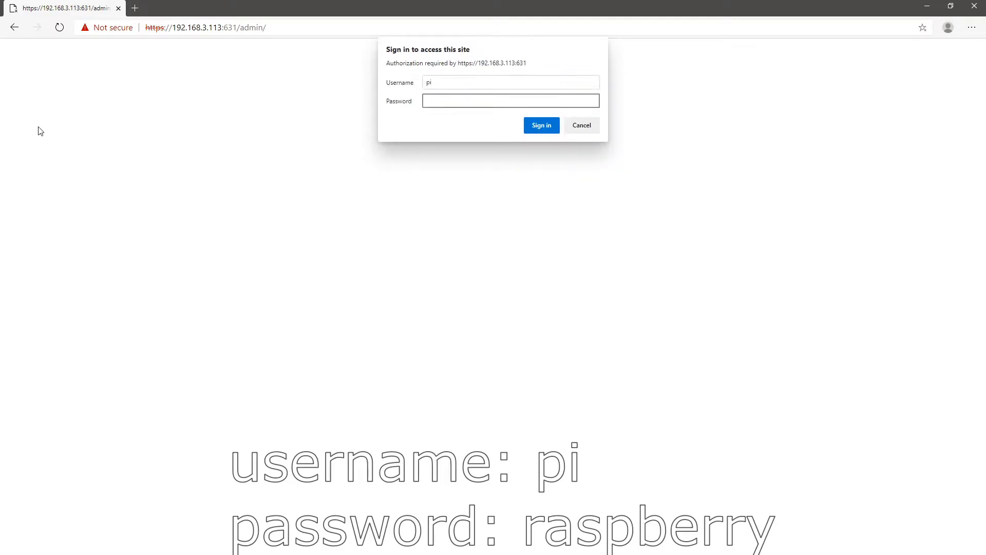
text(raspberry)
key(Return)
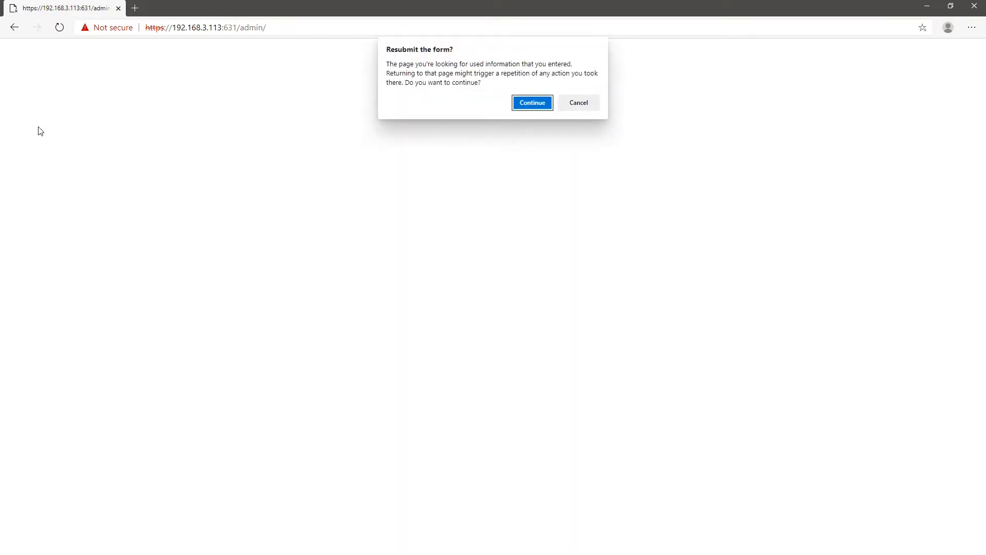
key(Return)
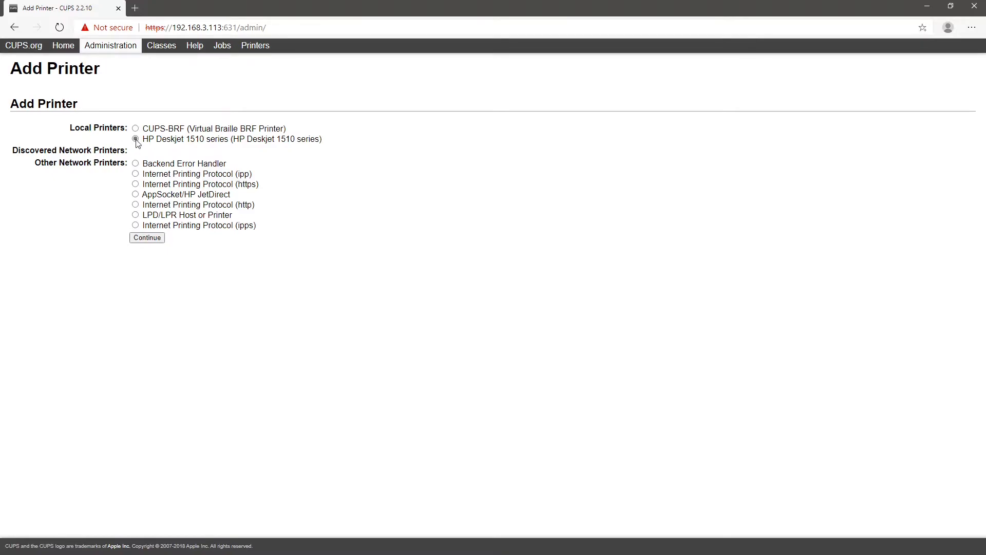
- Continue with HP Deskjet 1510 series, set location Room, enable Share This Printer and continue to model selection
click(147, 237)
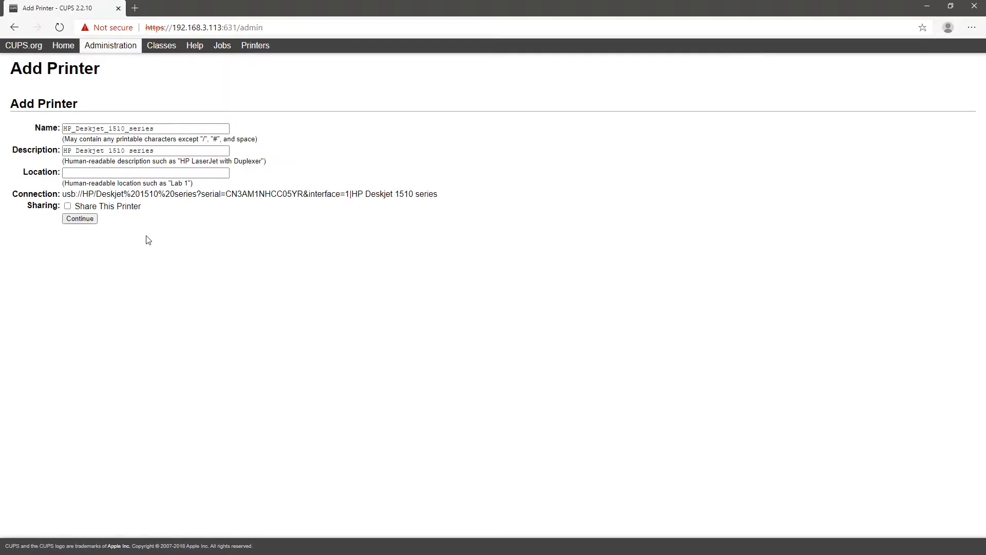
click(100, 173)
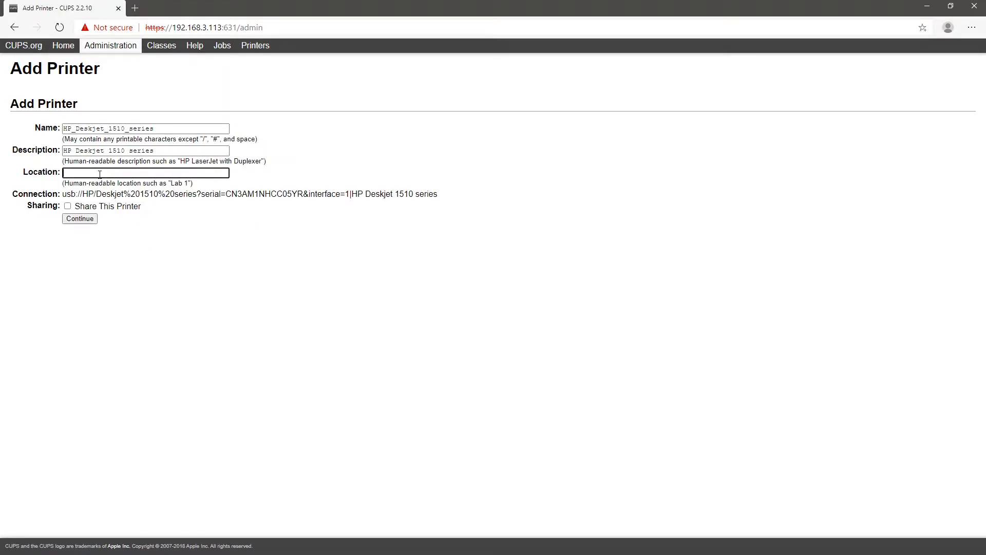
text(Room)
click(67, 206)
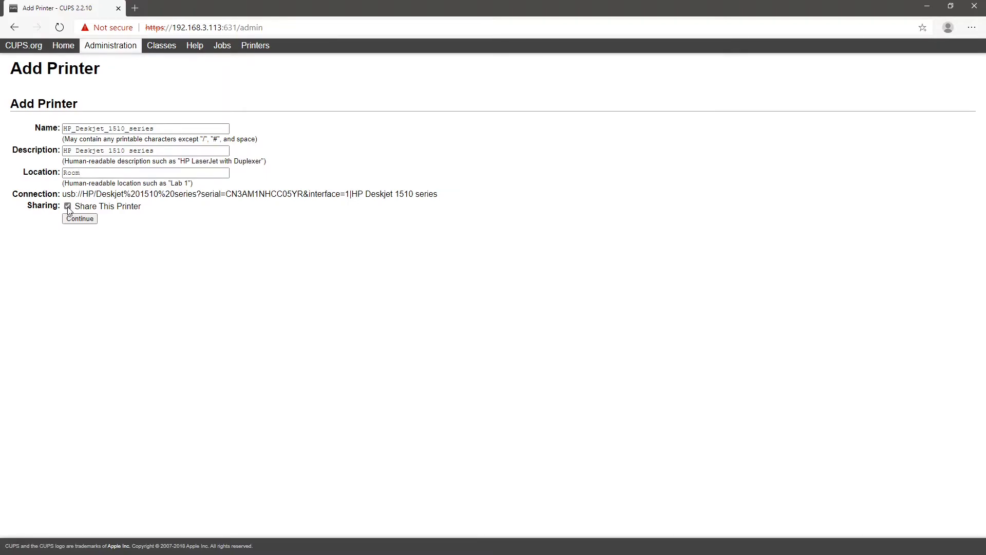
click(79, 219)
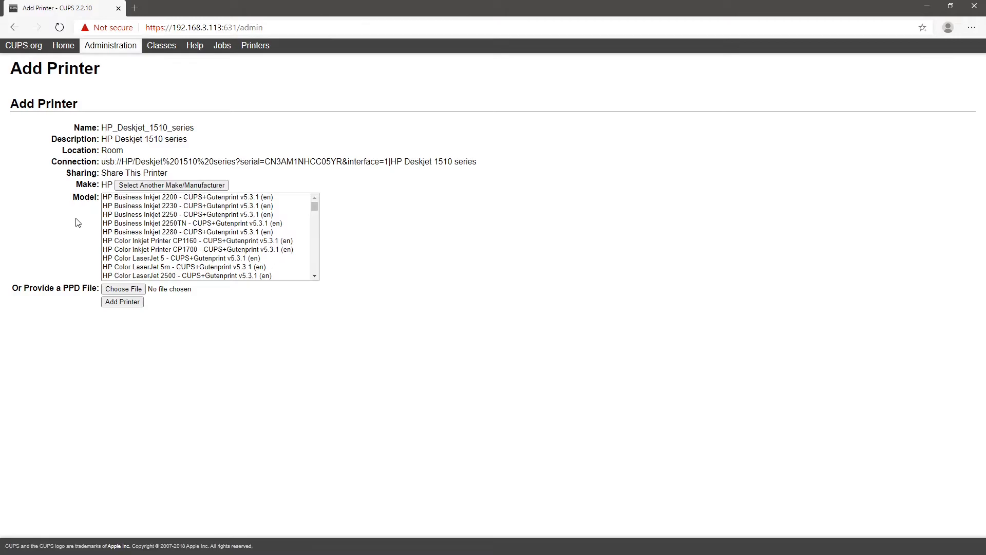
drag(316, 206, 325, 244)
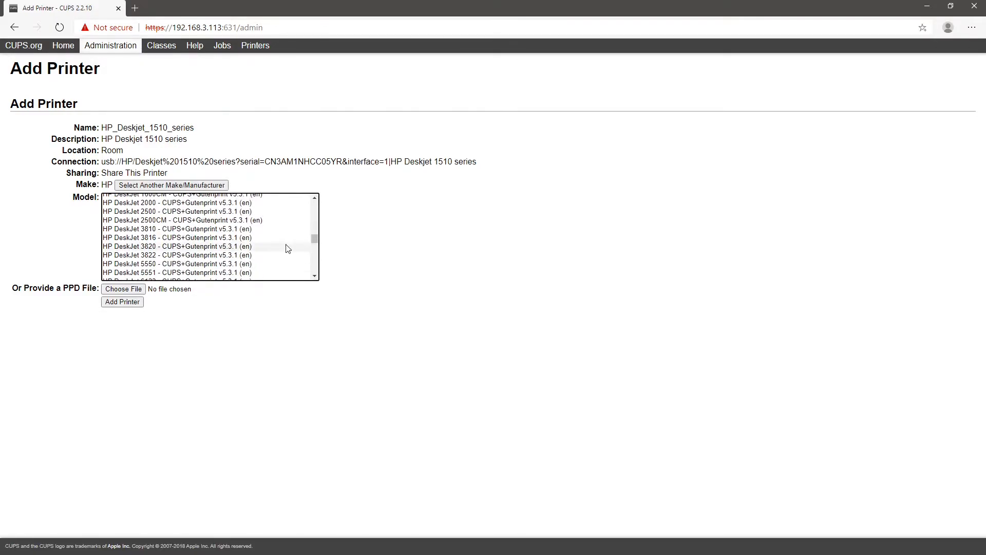
scroll(277, 248, up, 1)
scroll(277, 248, up, 1)
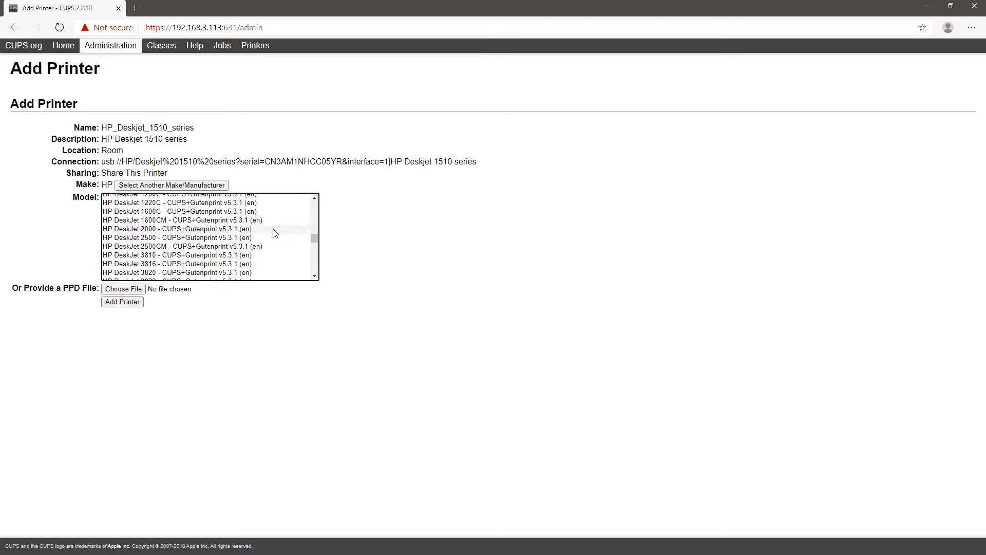
scroll(274, 231, up, 1)
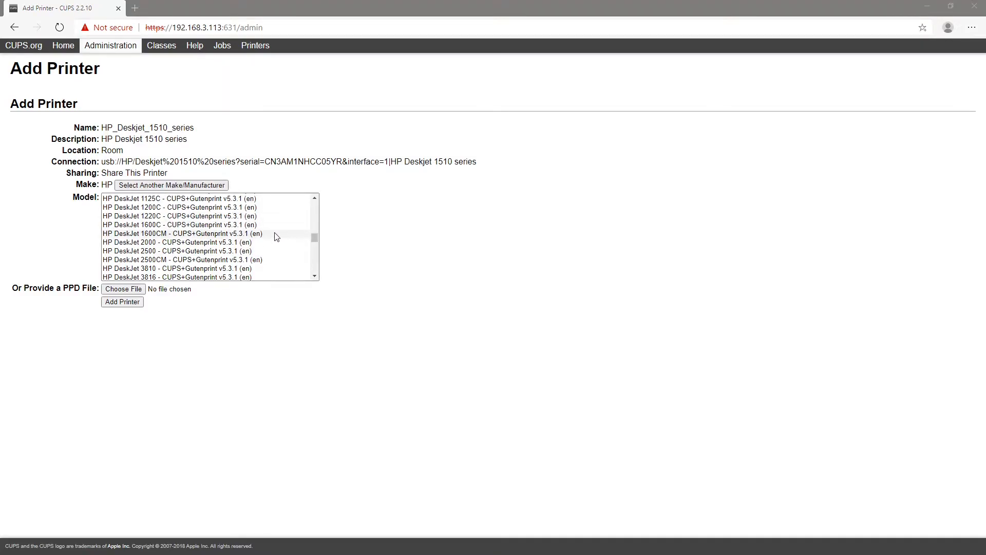
- Install printer-driver-hpcups with apt-get, then restart CUPS via /etc/init.d/cups restart
key(alt+Tab)
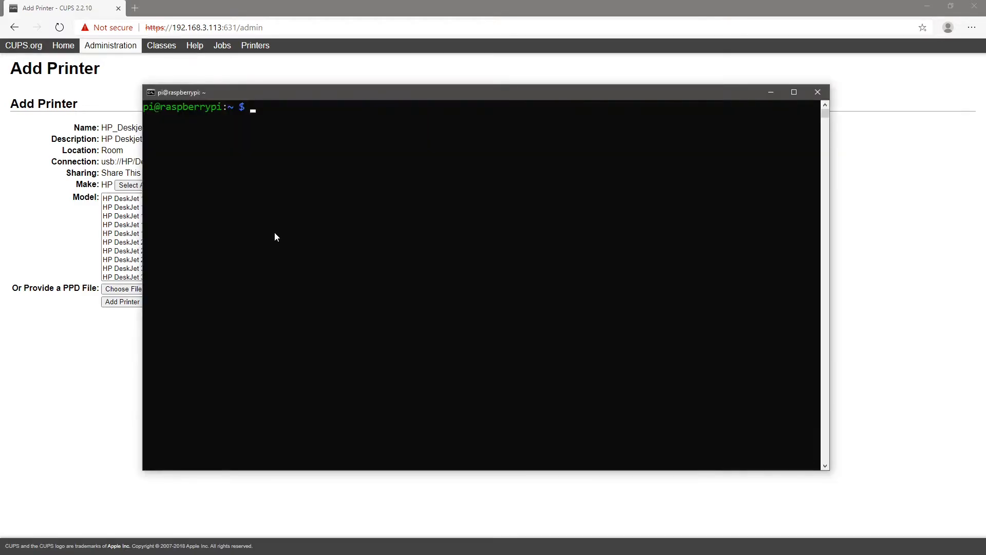
text(sudo apt)
text(-get inst)
text(all p)
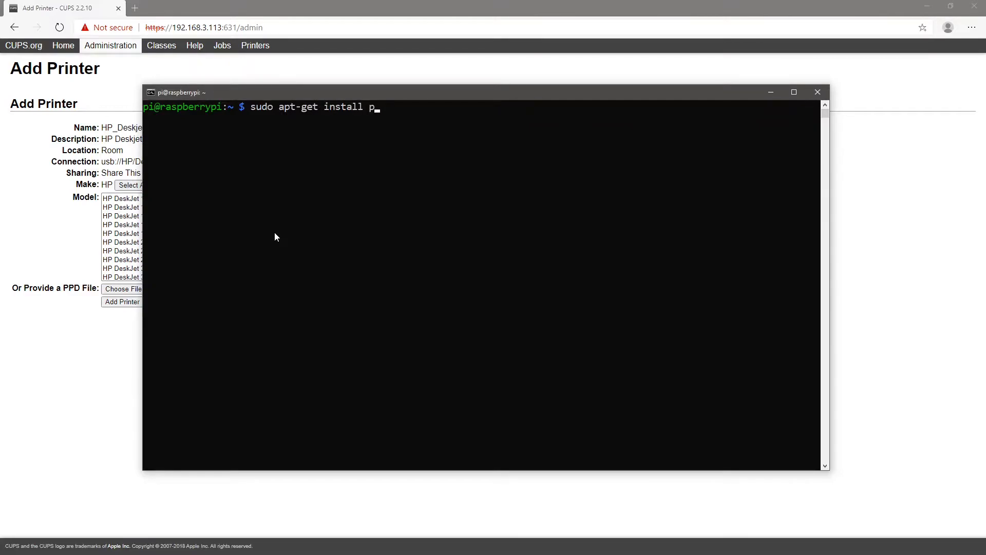
text(rinter)
text(-driver-)
text(hpcups)
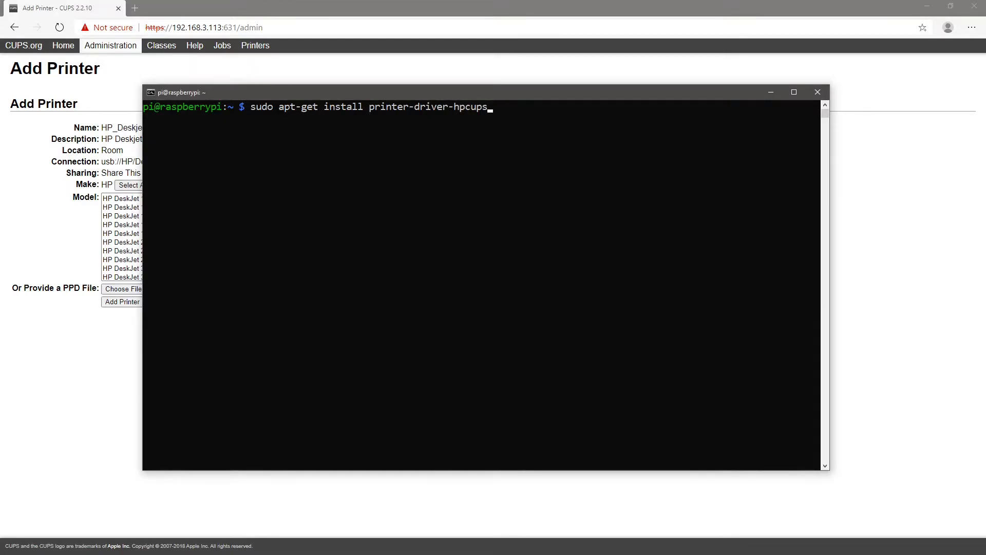
key(Return)
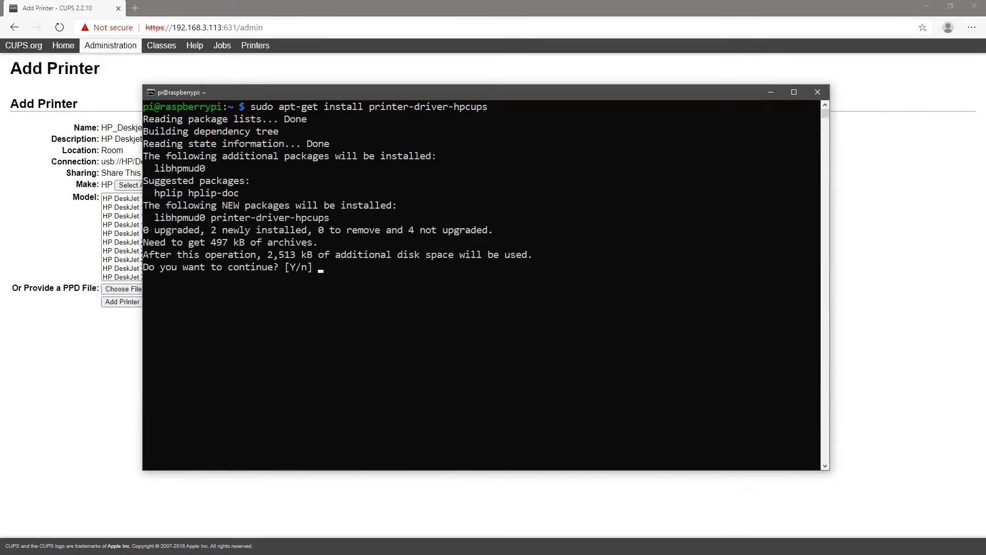
text(y)
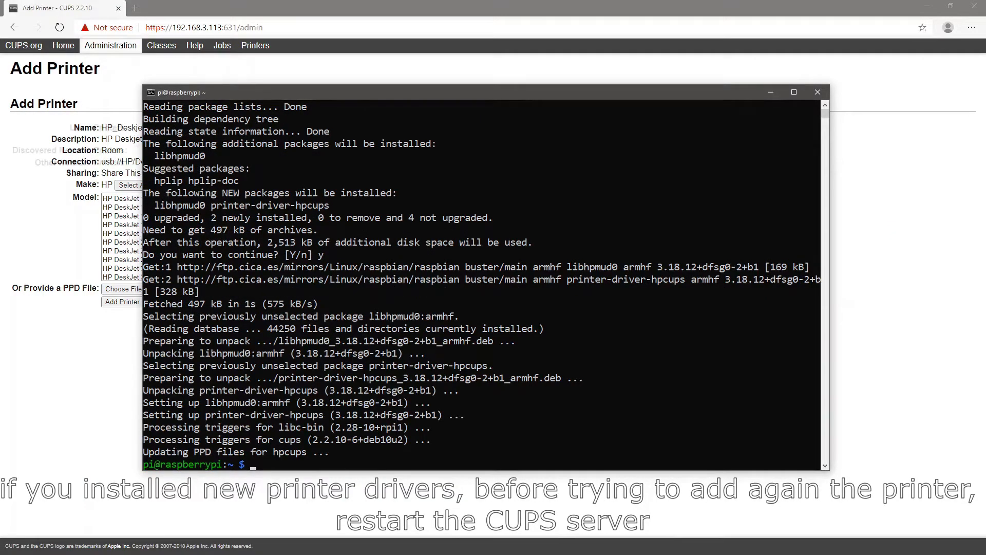
key(Up)
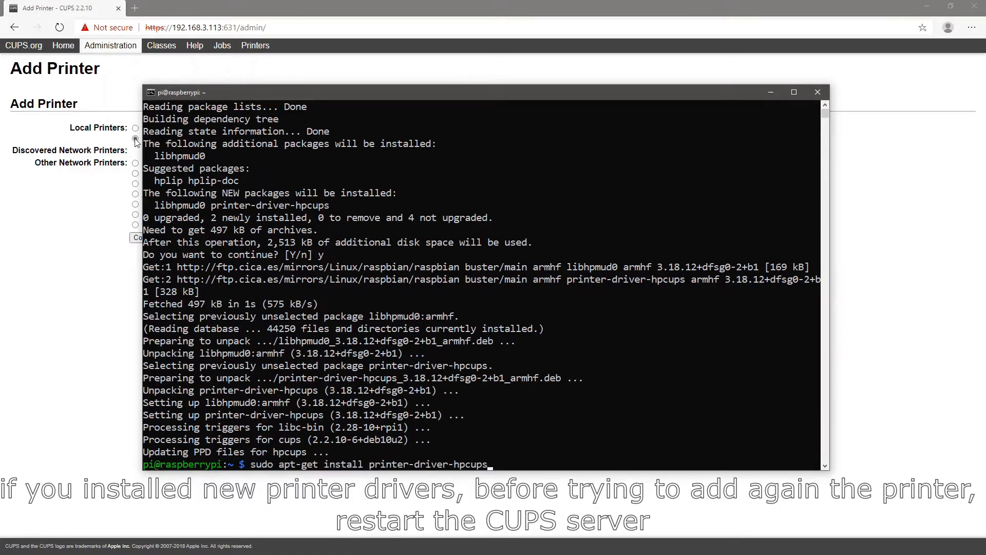
key(Up)
key(Up)
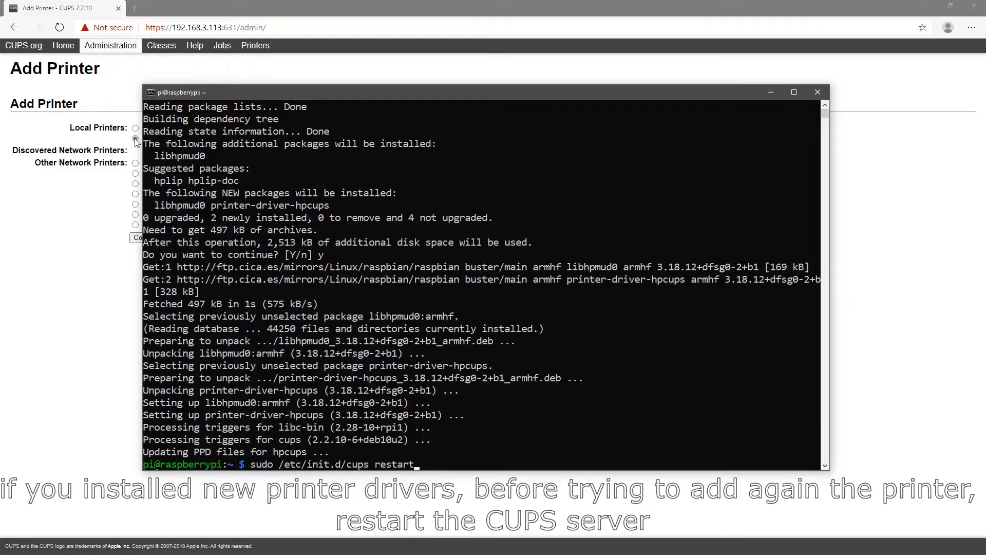
key(Return)
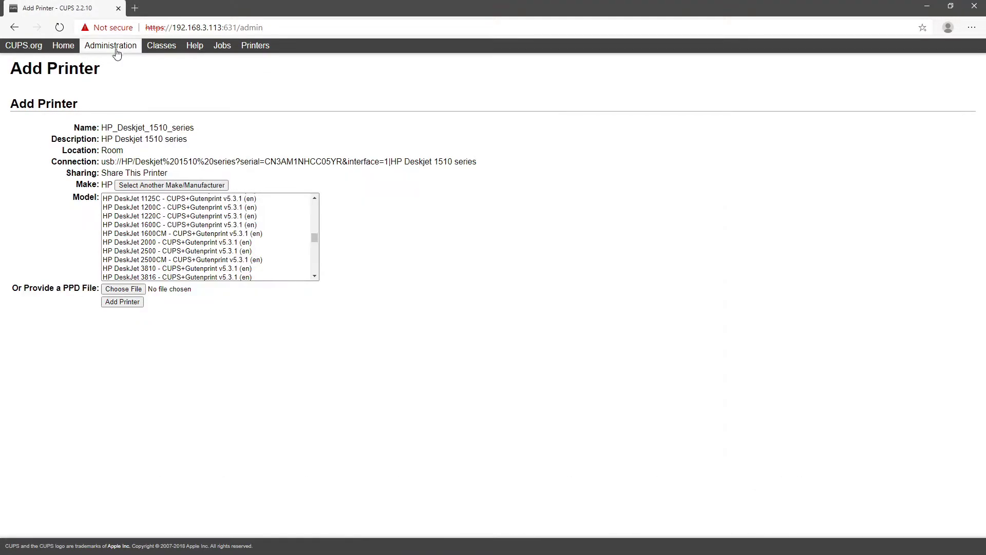
- From Administration > Add Printer, choose the local HP Deskjet 1510, keep location Room and enable sharing
click(116, 47)
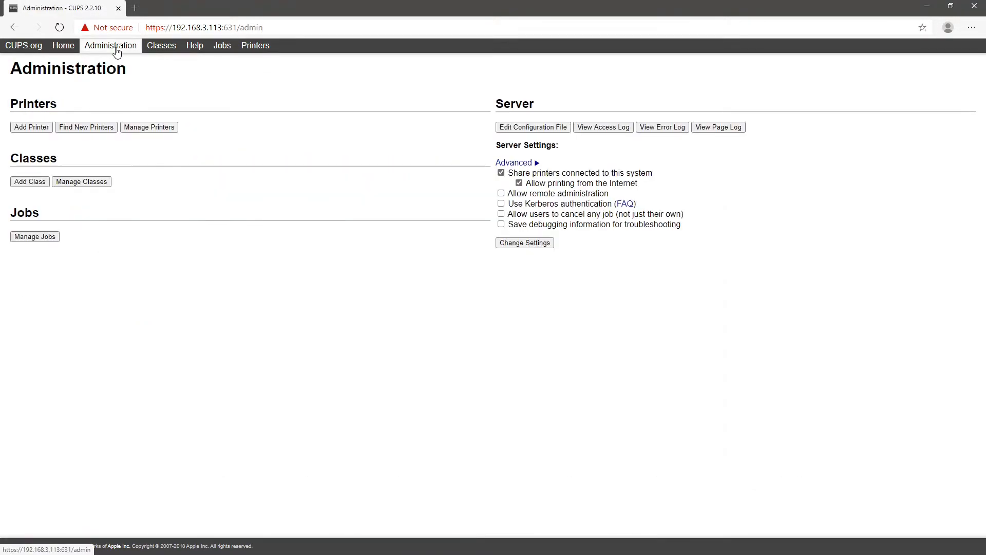
click(31, 127)
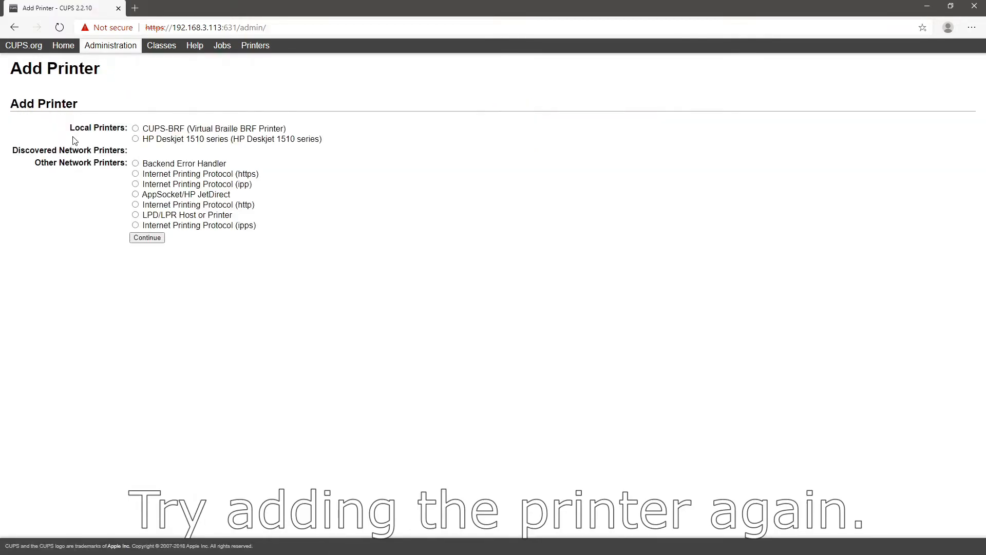
click(136, 140)
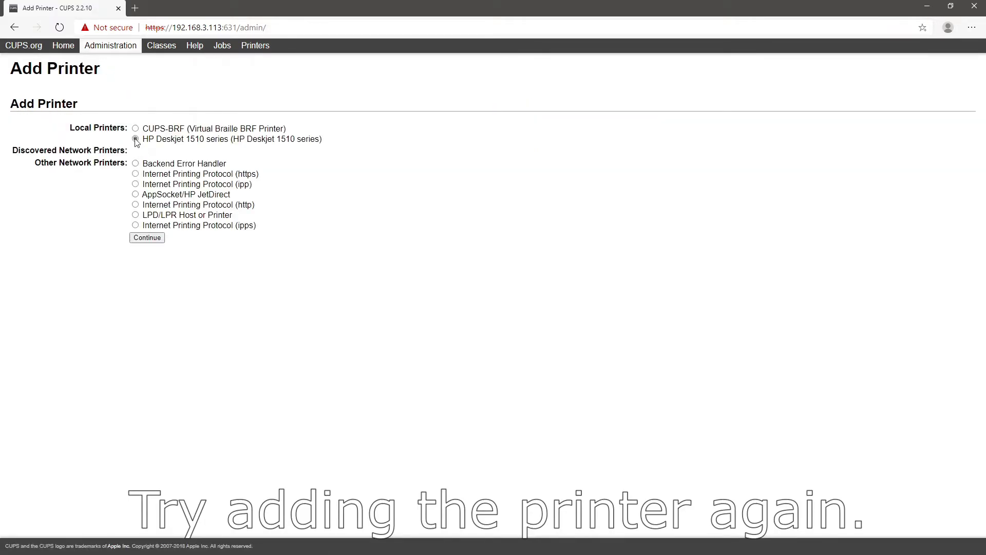
click(147, 237)
click(145, 172)
click(107, 190)
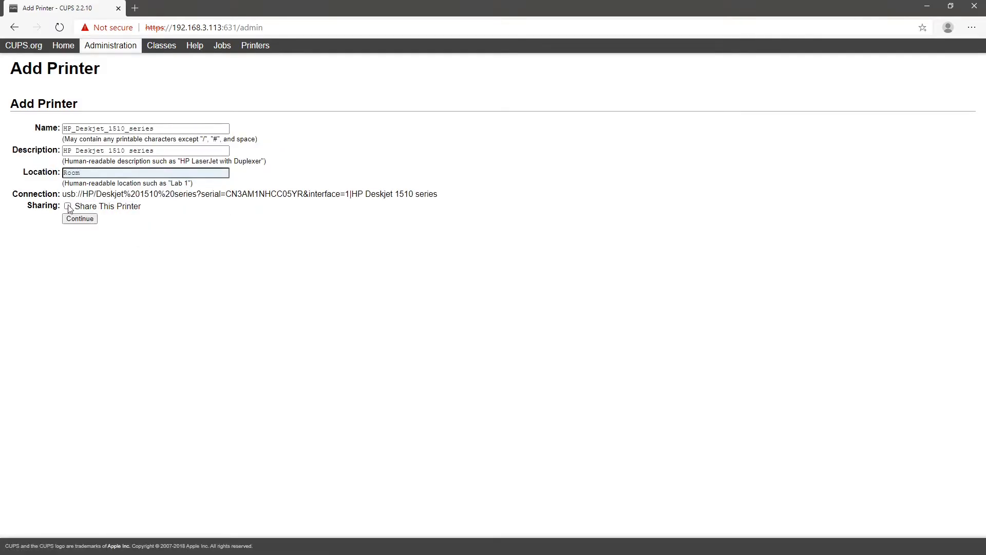
click(68, 206)
click(79, 218)
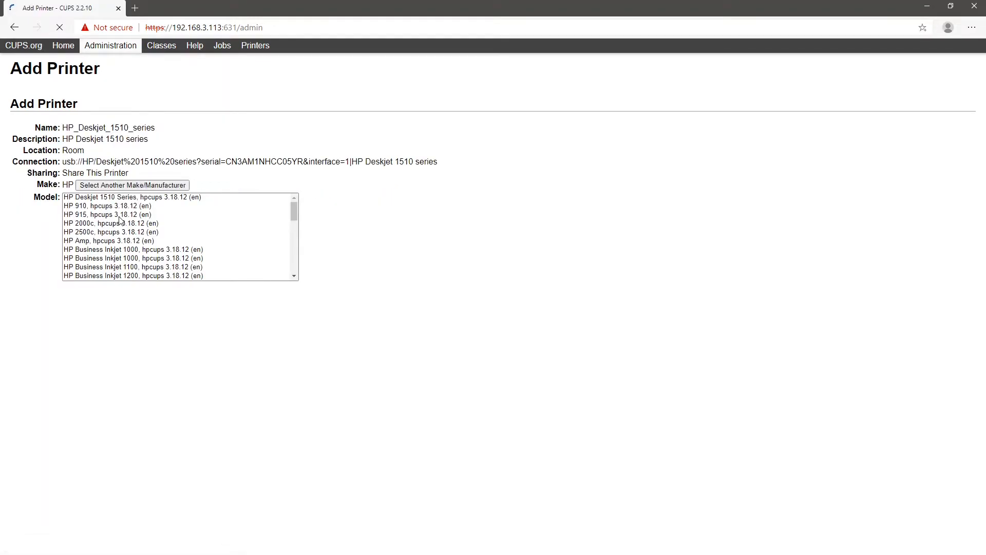
- Select the HP Deskjet 1510 Series hpcups model and add the printer
click(123, 198)
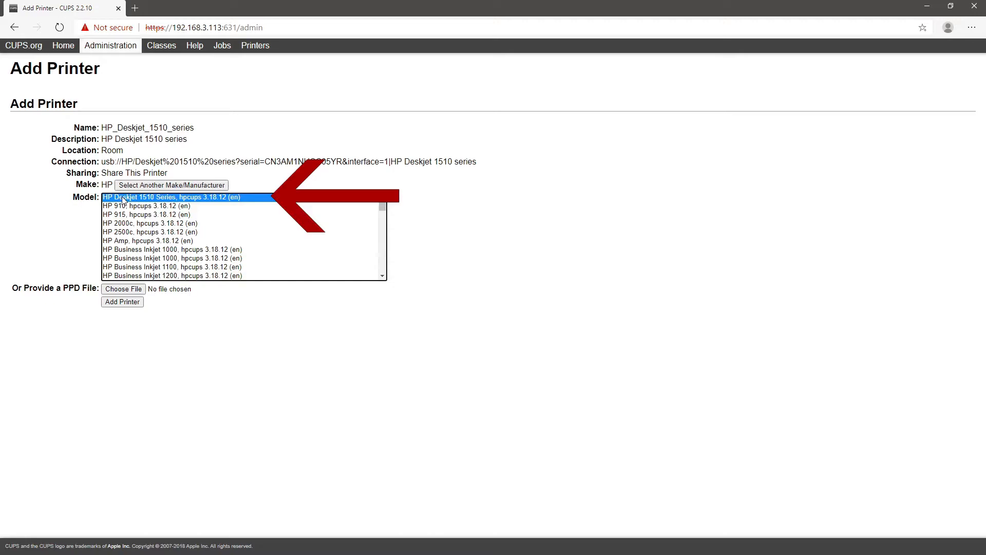
click(55, 201)
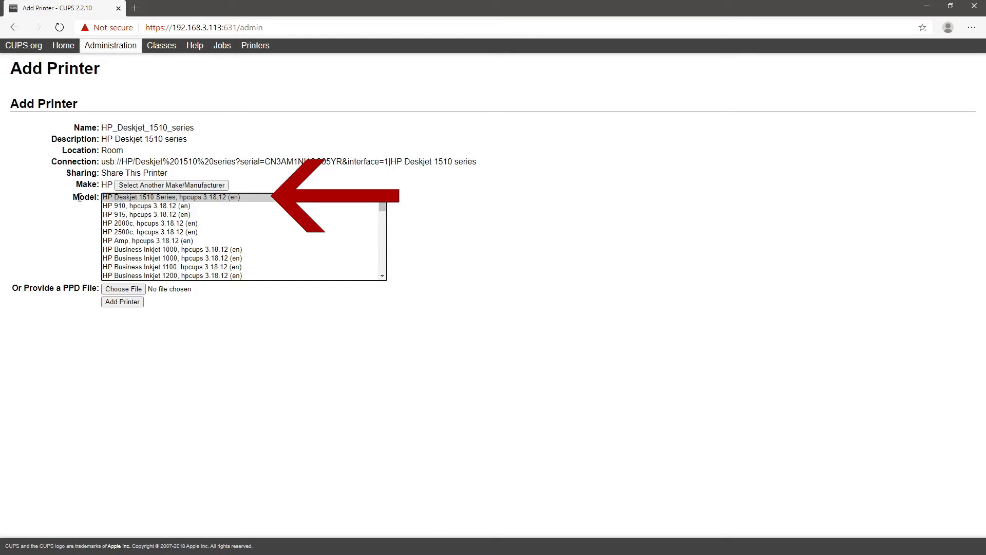
click(107, 199)
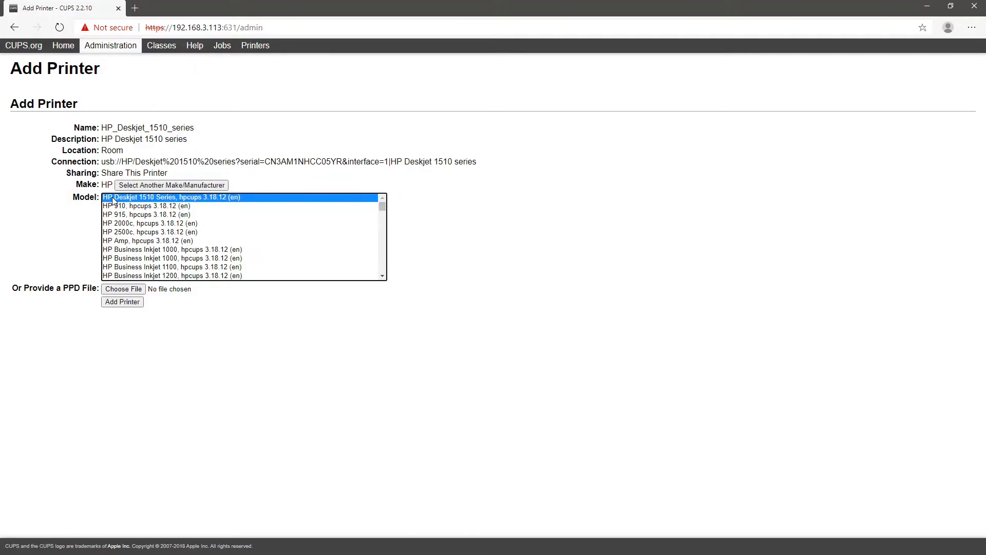
click(123, 302)
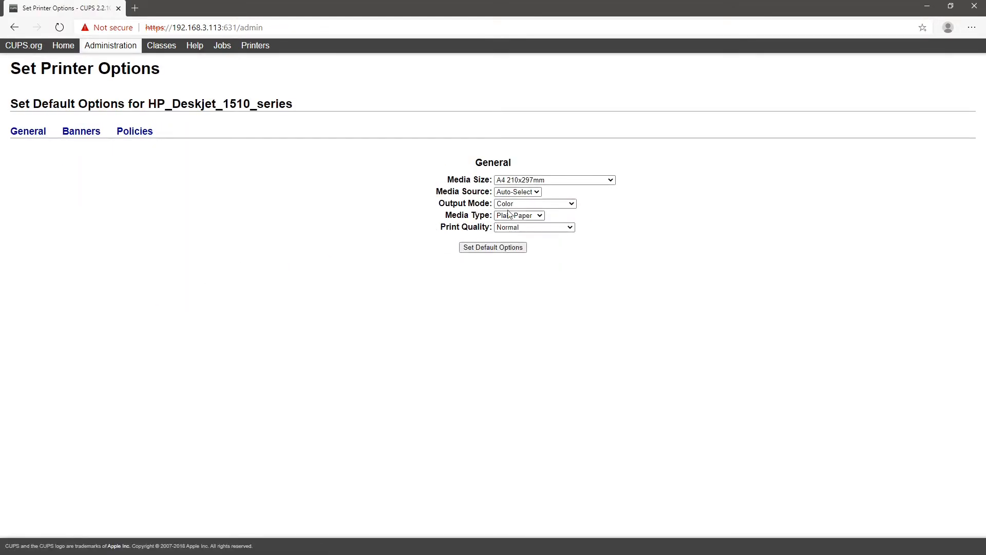
- Set Output Mode to Black Only Grayscale, save default options and go to the HP_Deskjet_1510_series page
click(535, 203)
click(541, 224)
click(509, 247)
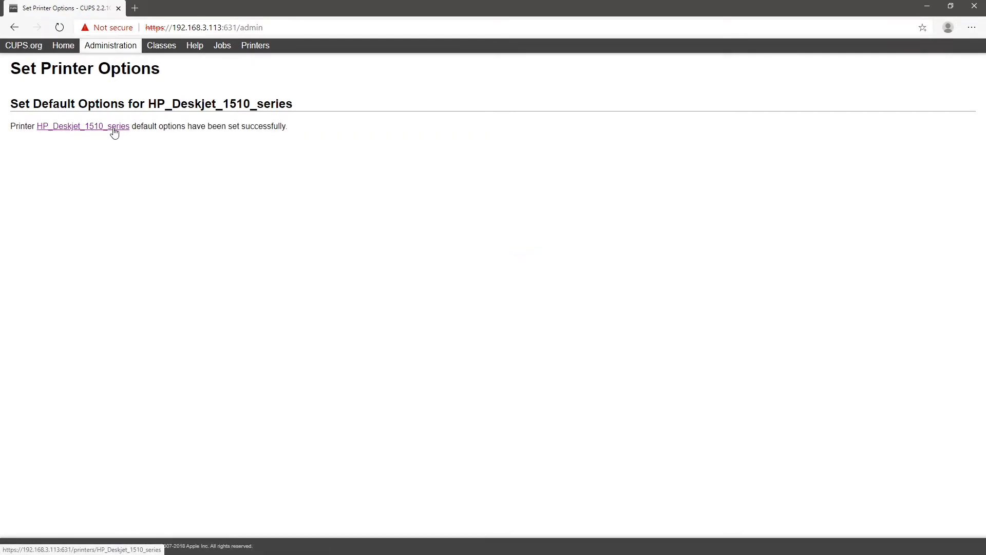
click(114, 126)
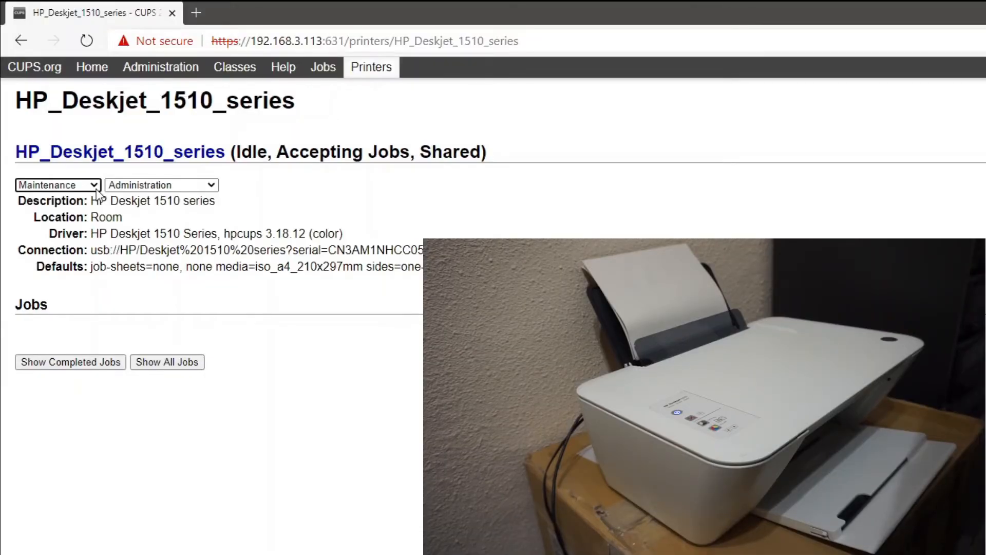
- Print a test page from the Maintenance menu and view job HP_Deskjet_1510_series-2
click(95, 186)
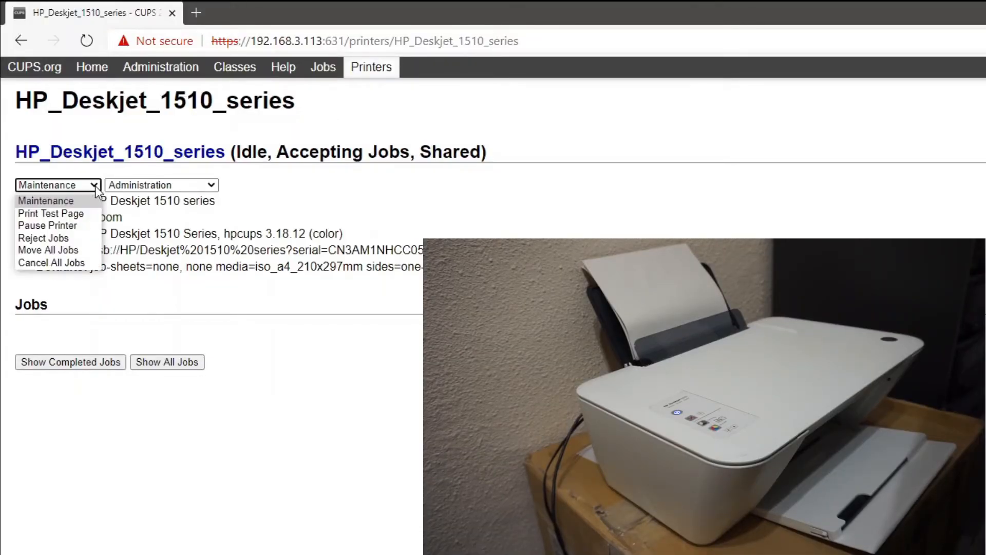
click(52, 213)
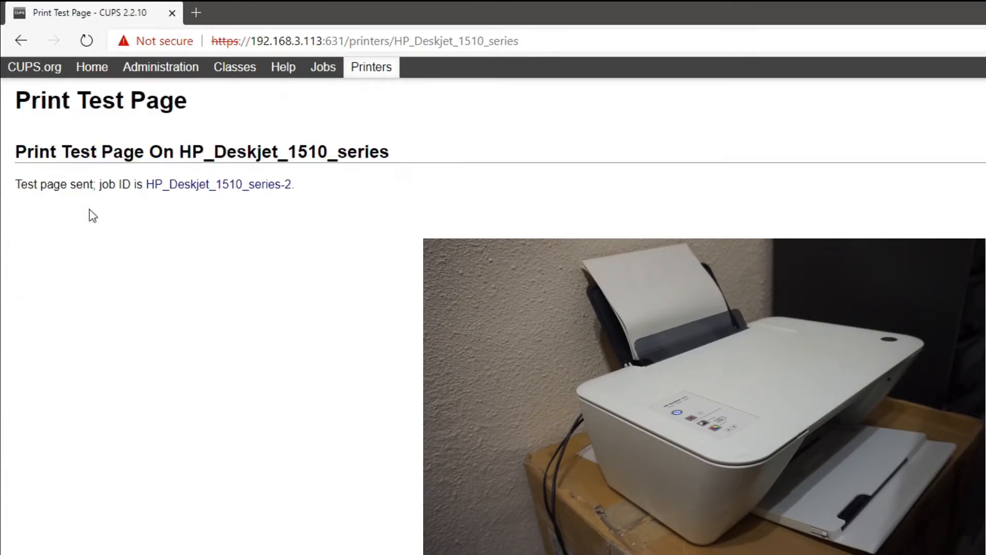
click(199, 186)
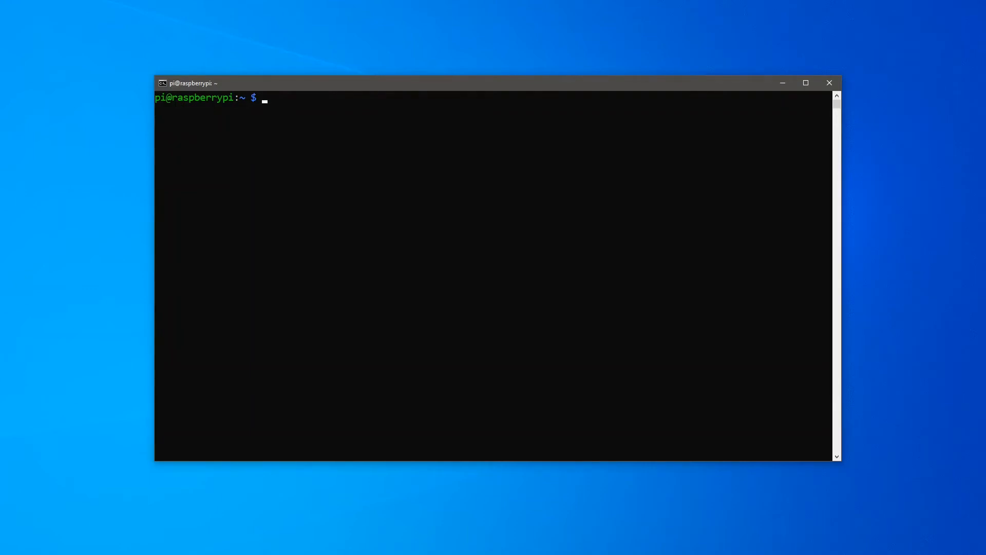
text(sudo)
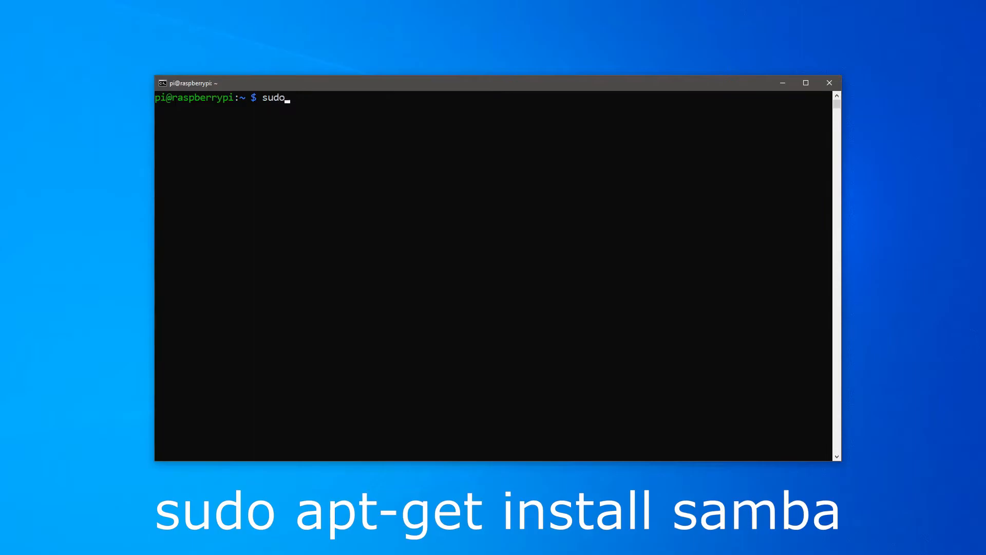
text( apt-get ins)
text(tall )
text(sam)
text(ba)
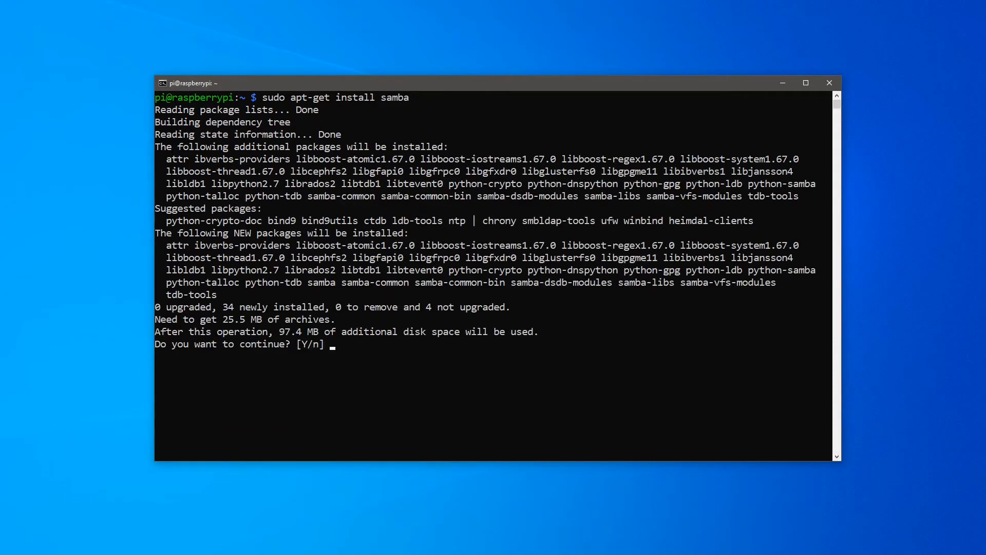
text(y)
- Confirm the Samba package install and answer No to taking WINS settings from DHCP
key(Return)
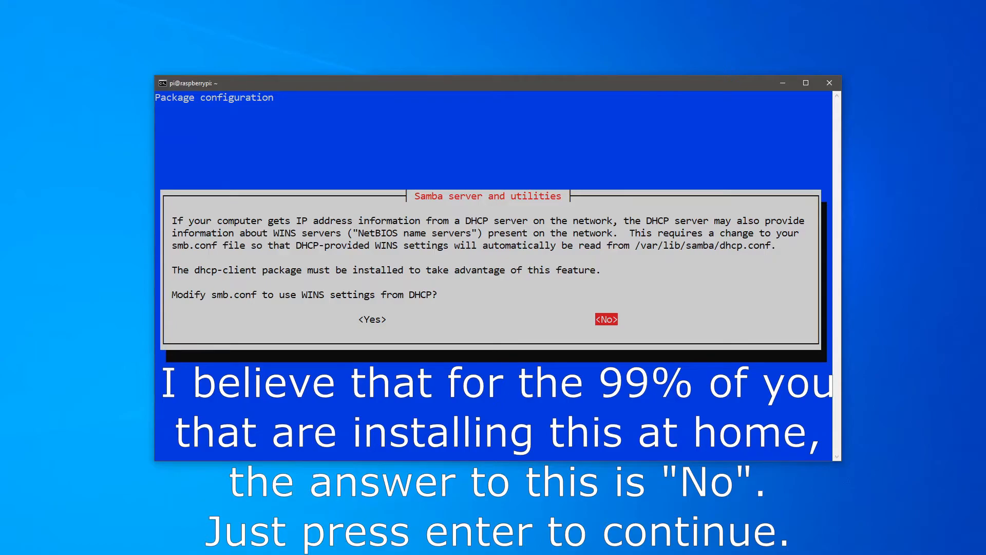
key(Return)
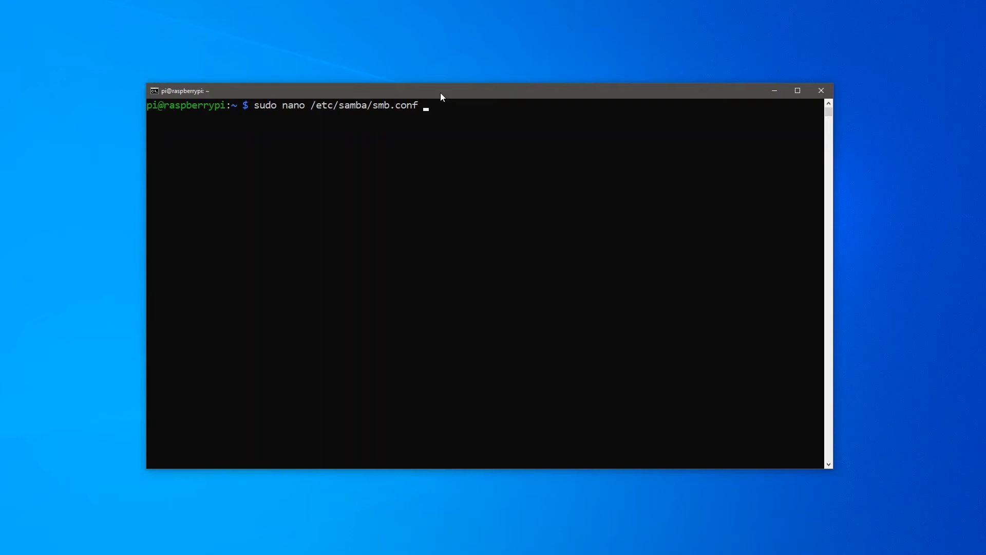
- In nano, change [printers] guest ok to yes and [print$] read only to no in smb.conf
key(Return)
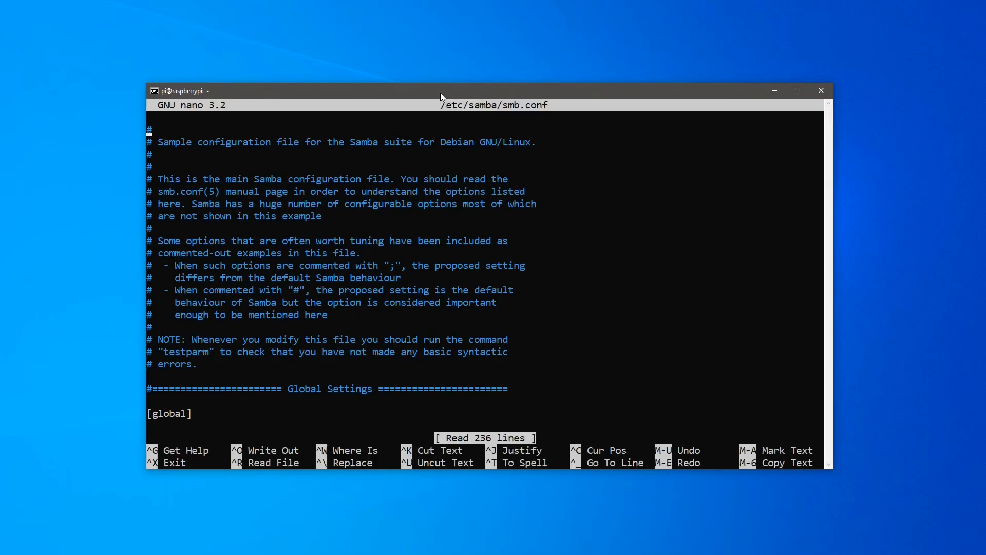
key(Page_Down)
key(Page_Down)
key(Page_Down)
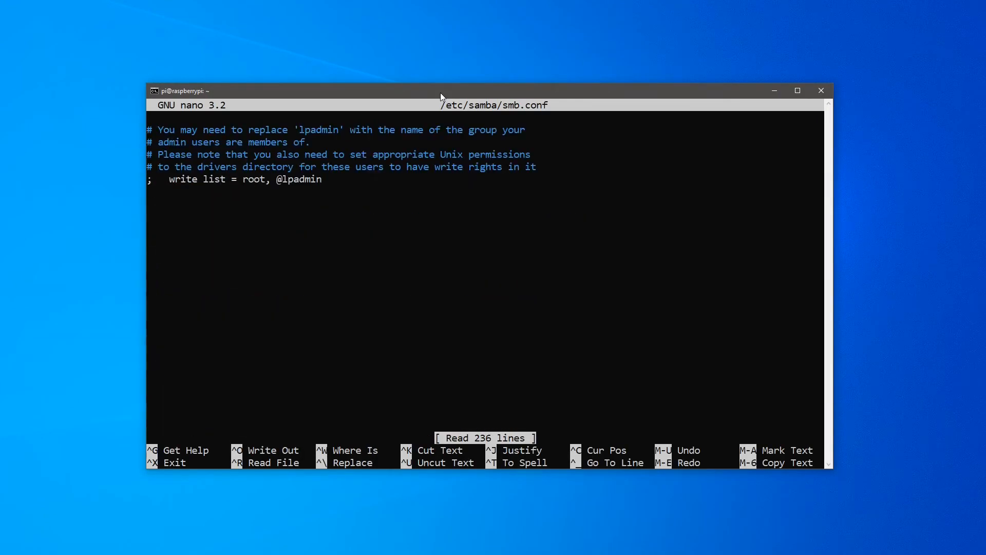
key(Page_Up)
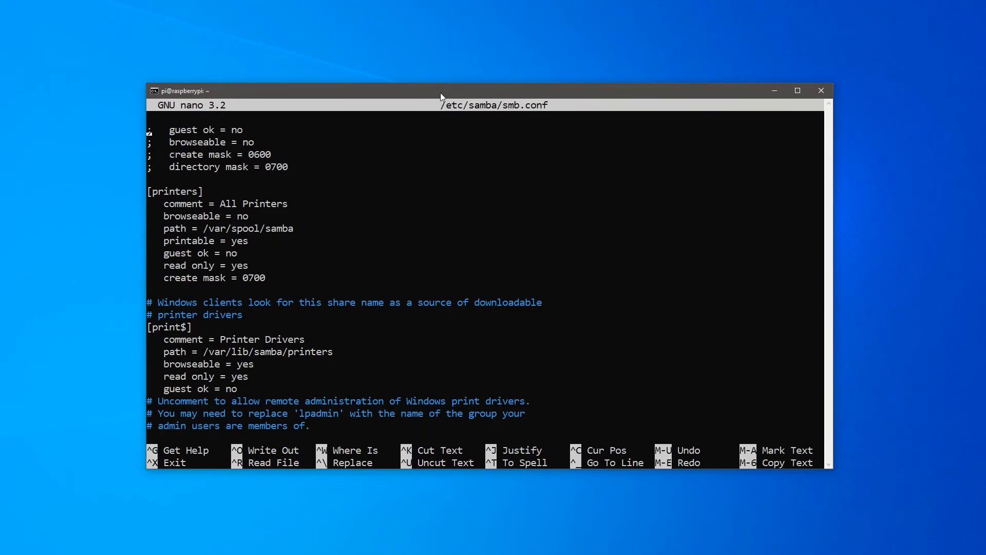
key(Page_Up)
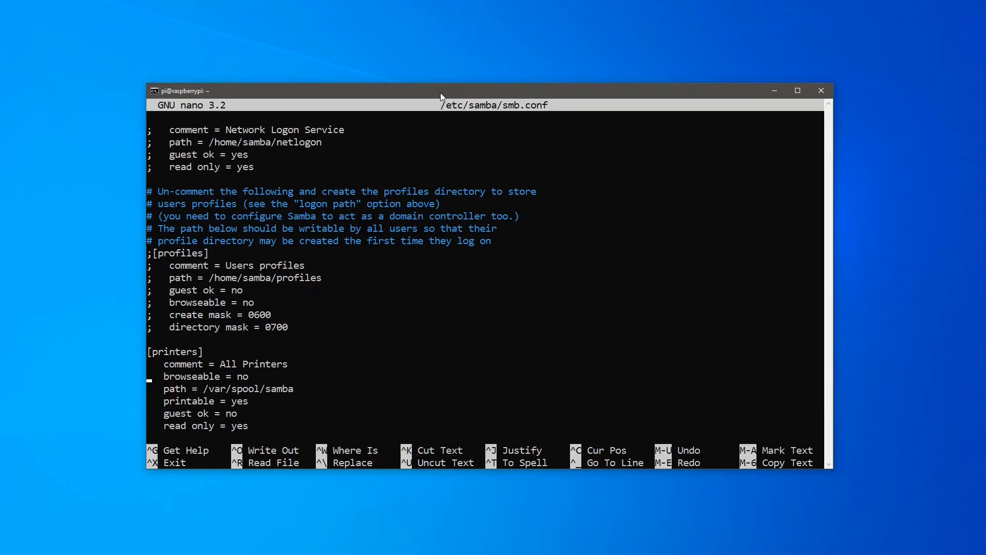
key(Down)
key(Down)
key(Down)
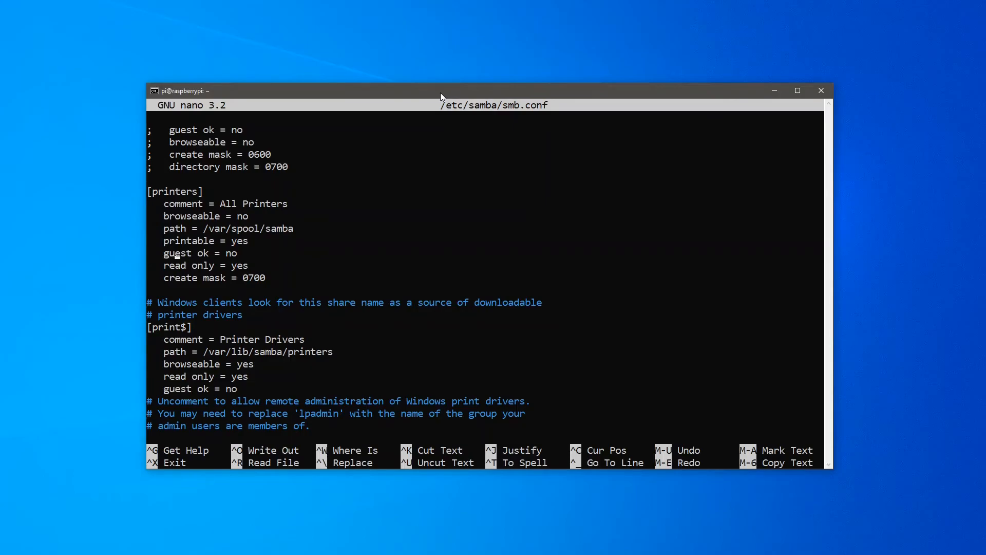
key(Right)
key(Right)
key(Right)
key(Right)
key(Right)
key(Right)
key(BackSpace)
key(BackSpace)
text(yes)
key(Right)
key(BackSpace)
key(BackSpace)
key(BackSpace)
text(no)
- Save the modified smb.conf under the same name and exit nano
key(ctrl+x)
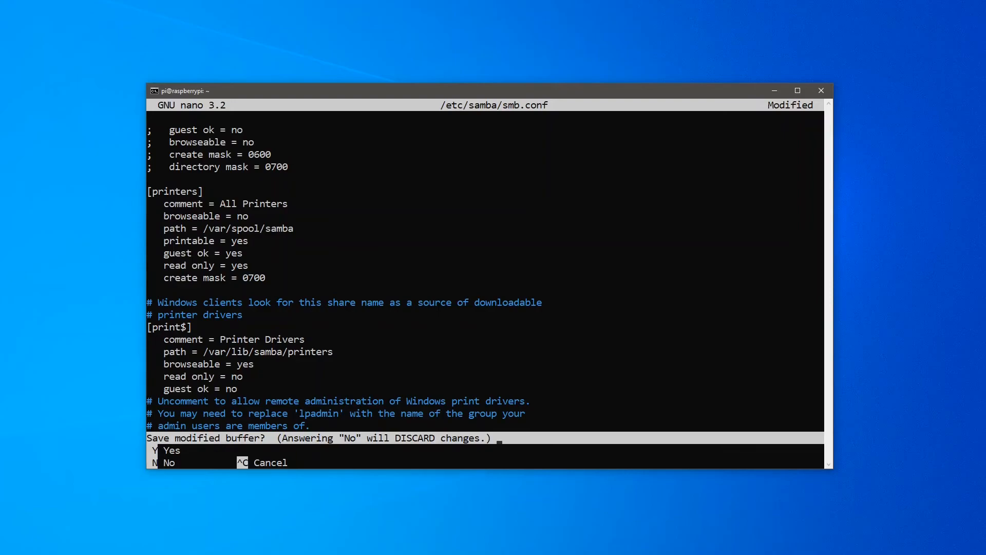
key(y)
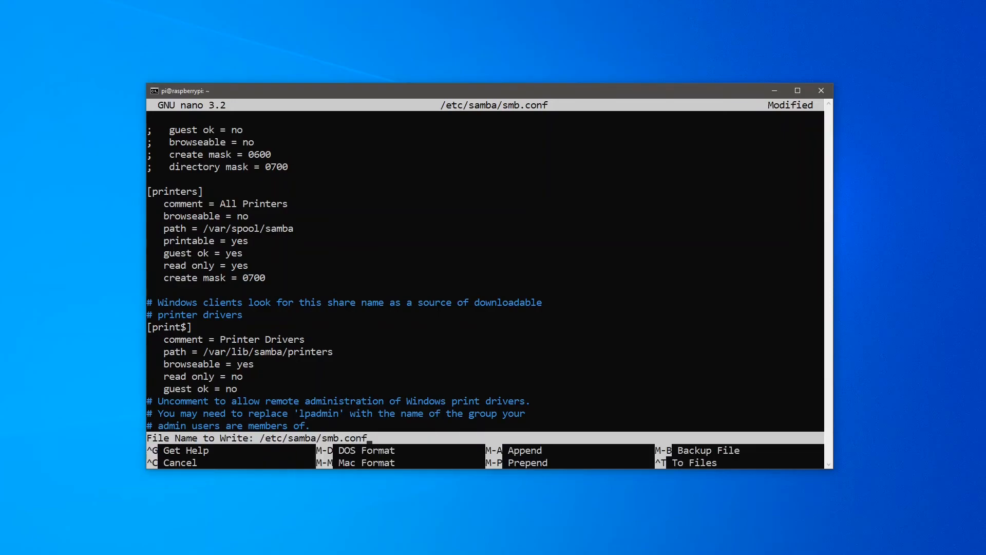
key(Return)
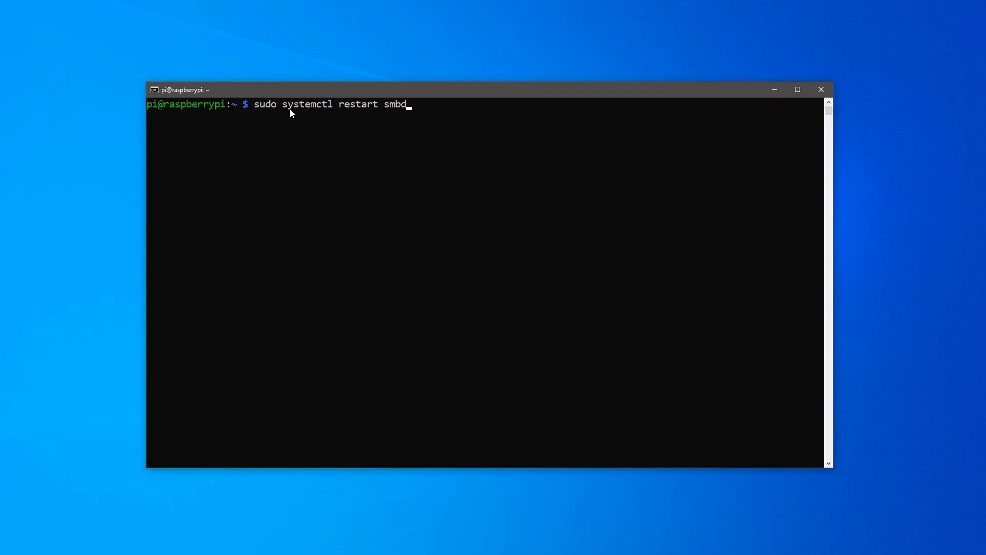
- Run sudo systemctl restart smbd to apply the new Samba configuration
key(Return)
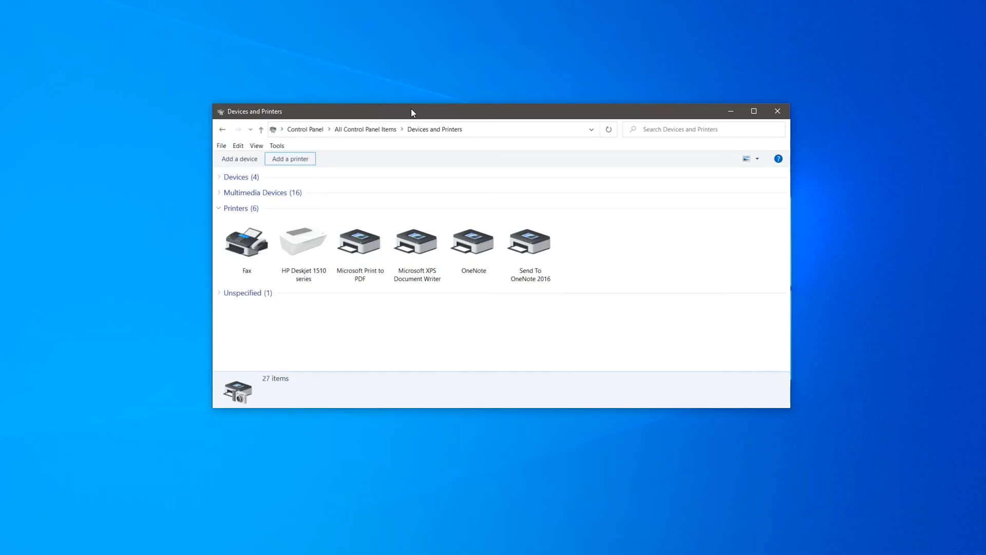
- Add a printer, choosing HP Deskjet 1510 series @ raspberrypi, and let it install
click(298, 159)
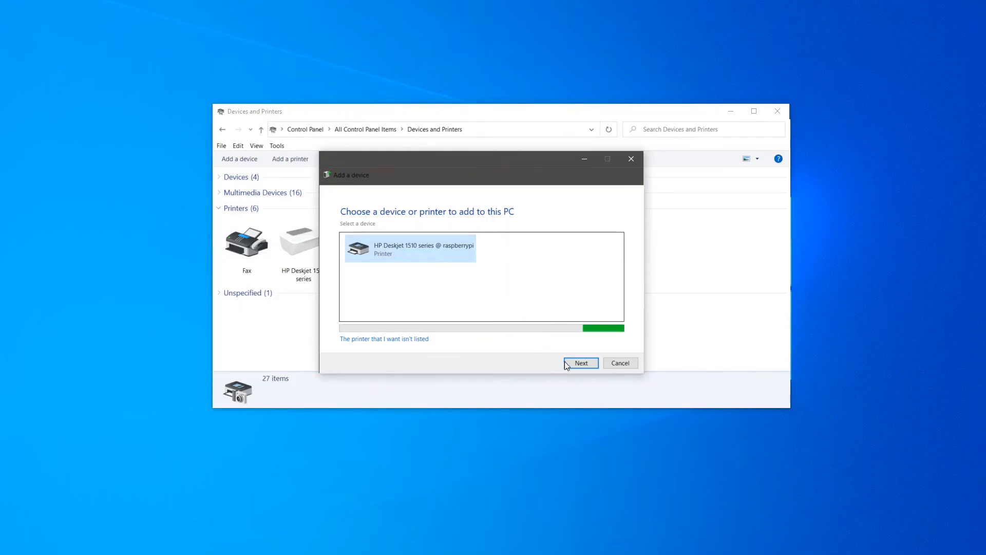
click(582, 363)
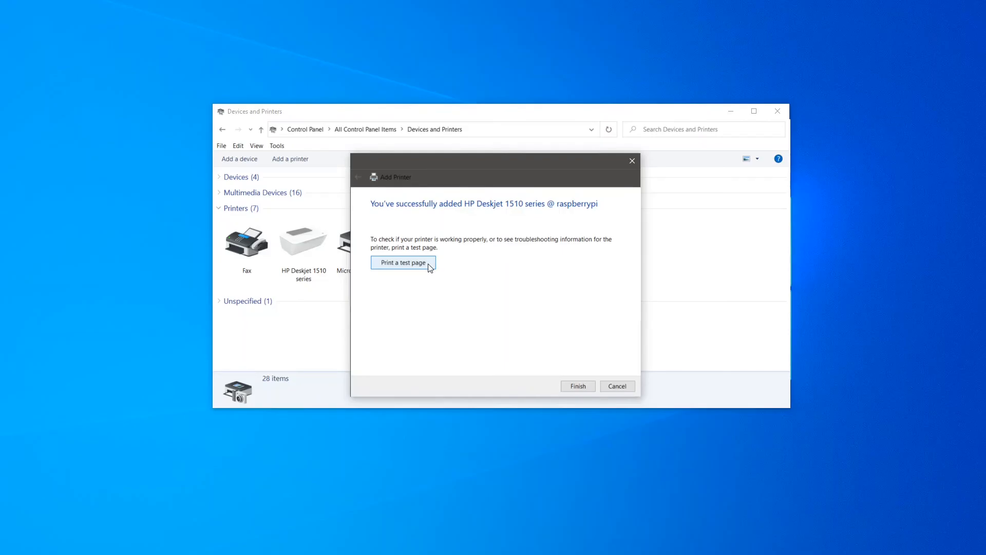
- Send a Windows test page to HP Deskjet 1510 series @ raspberrypi
click(429, 266)
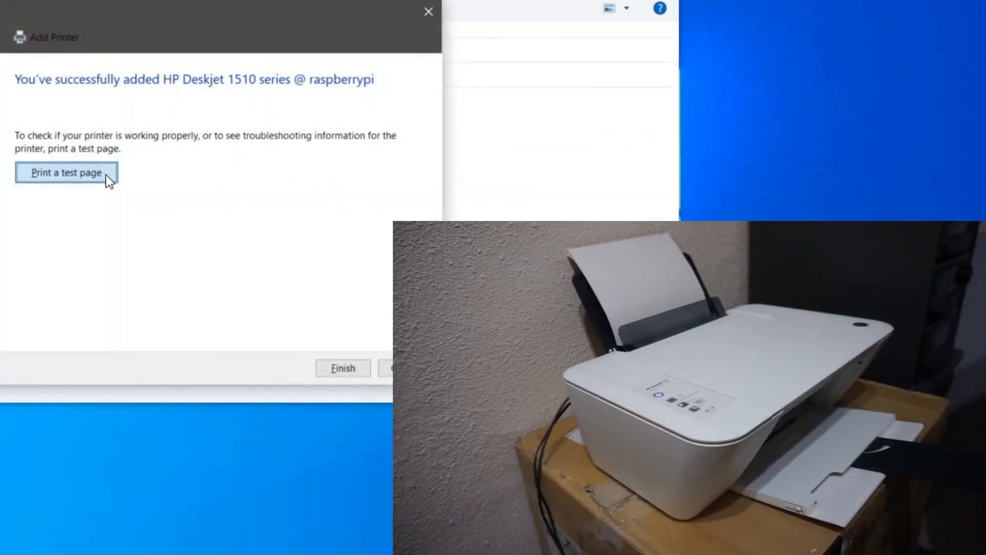
click(106, 175)
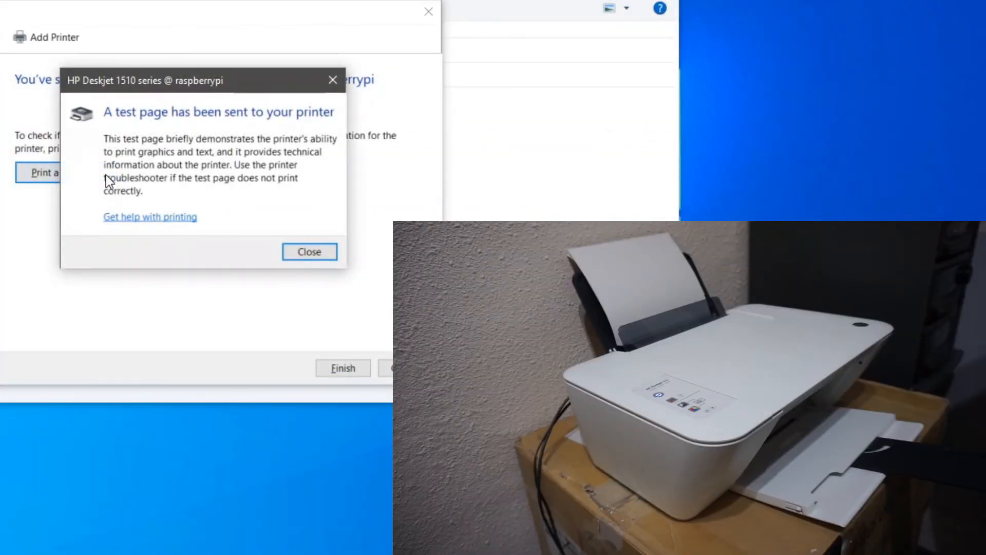